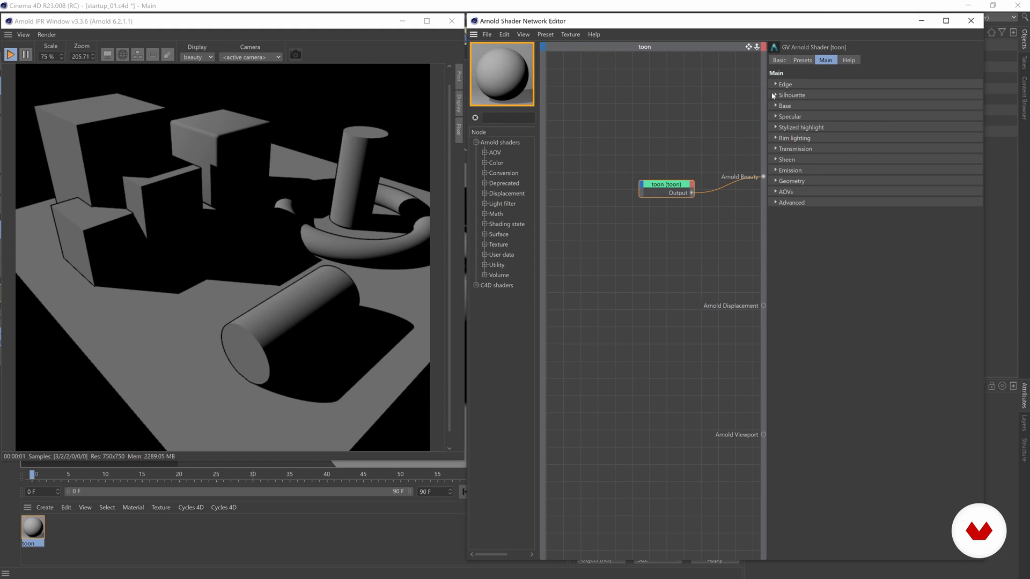
Expand the toon shader's Edge outline settings and leave the Silhouette group collapsed
click(774, 95)
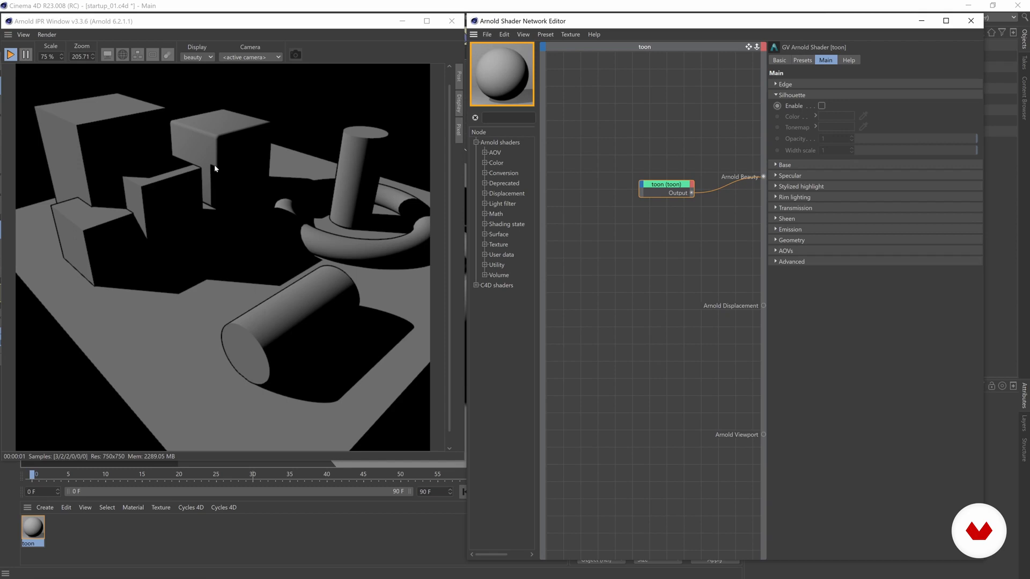
click(784, 85)
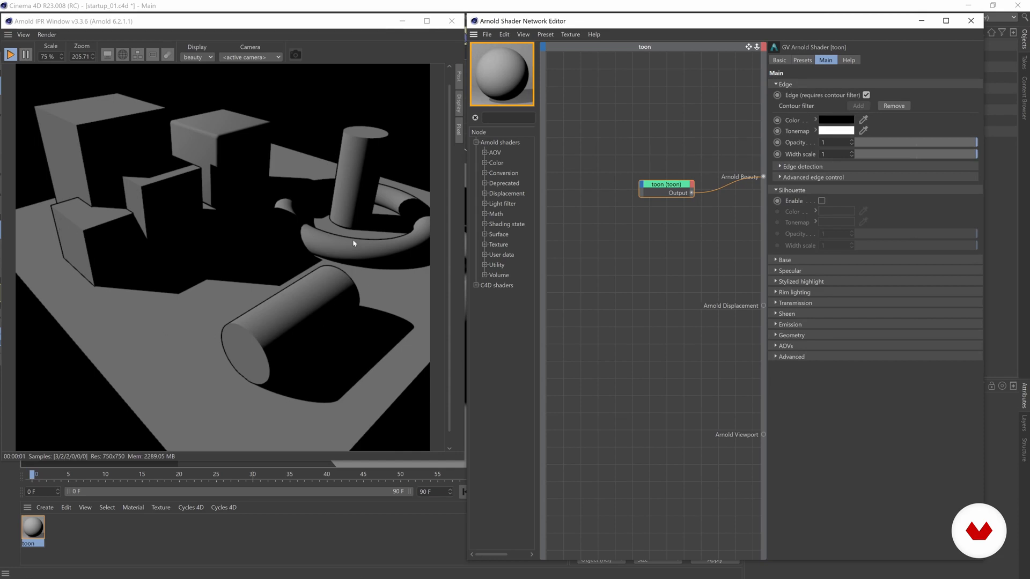
click(781, 190)
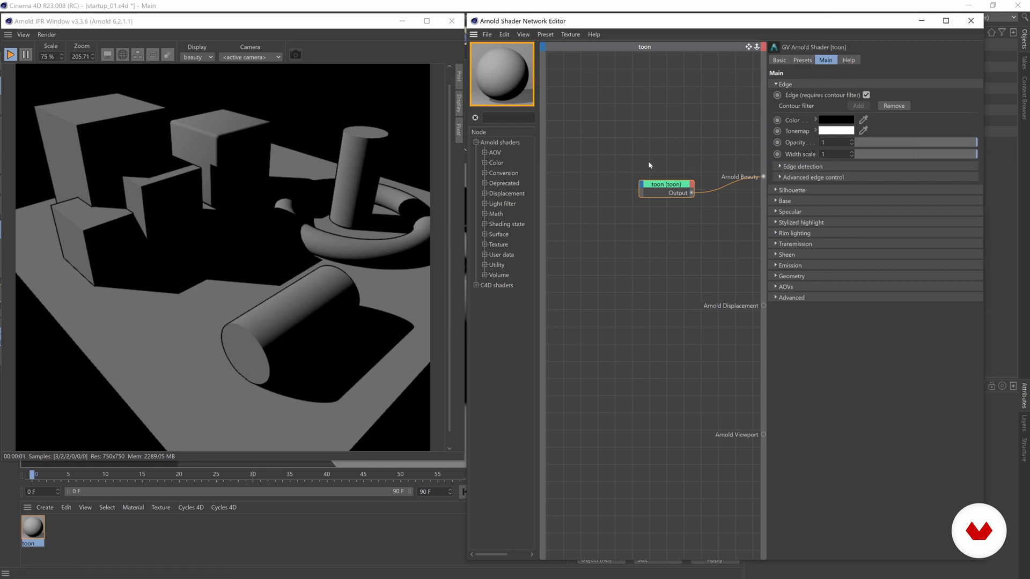
Try a saturated red as the edge outline colour from the Edge Color swatch
click(835, 122)
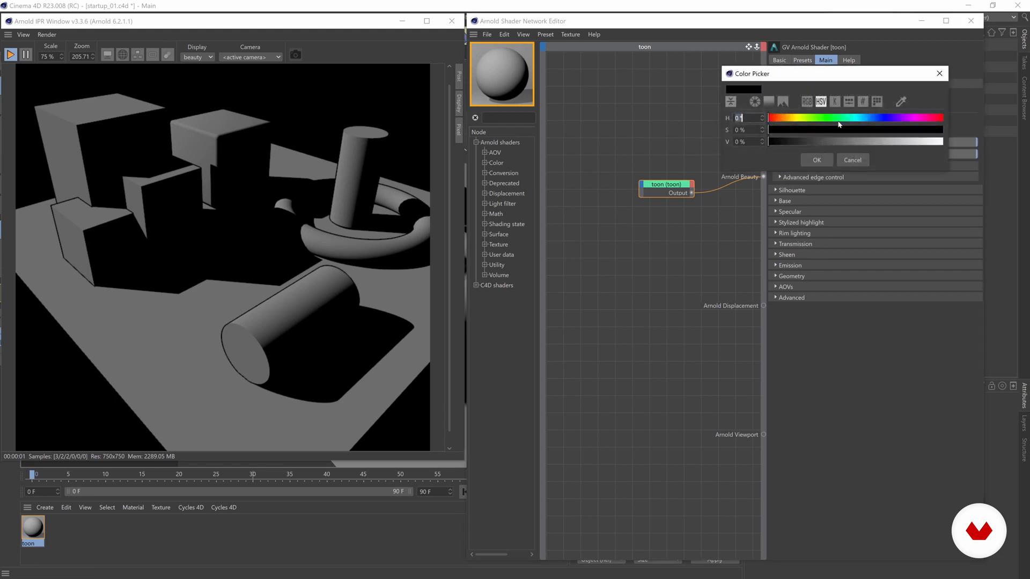
drag(874, 142, 909, 142)
click(905, 129)
click(817, 160)
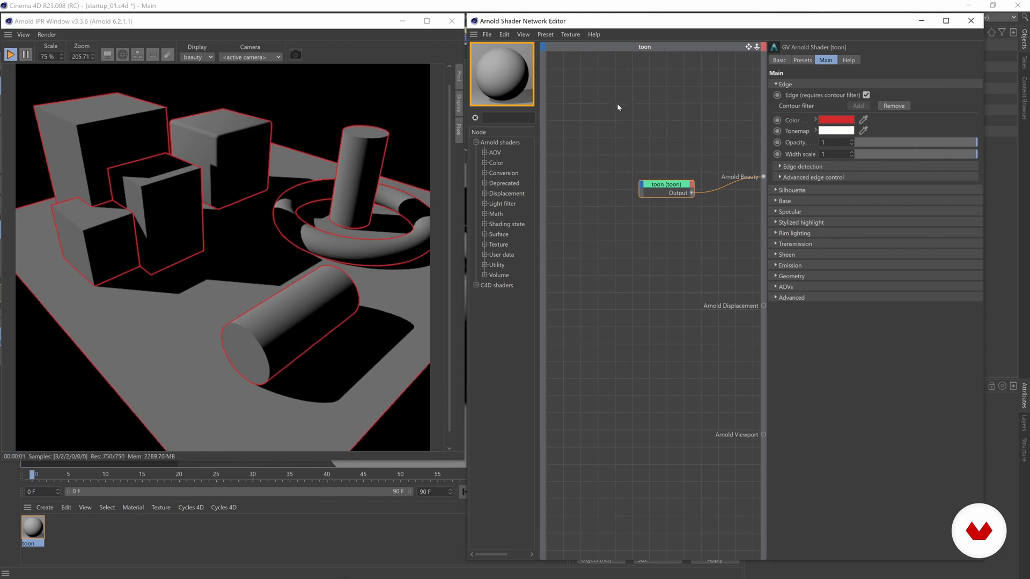
Set the edge colour's HSV to bright green: H 139°, S 80%, V 93%
click(815, 120)
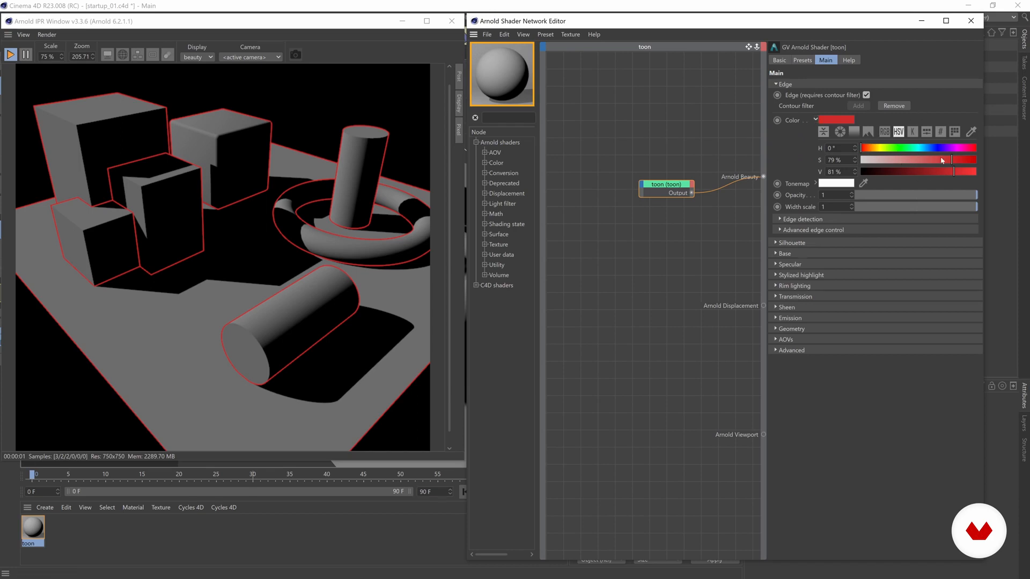
drag(933, 161, 888, 164)
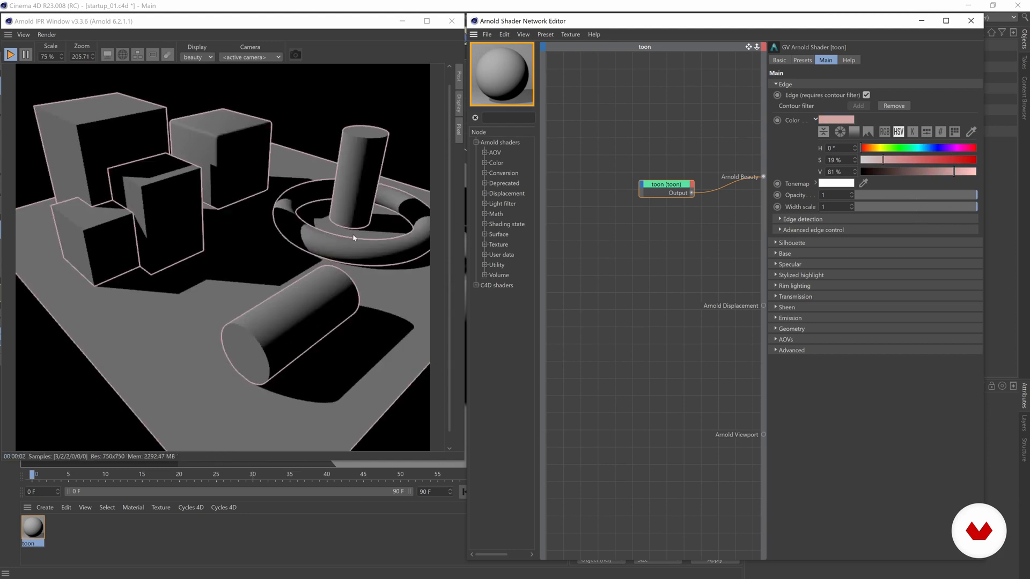
click(931, 160)
click(905, 148)
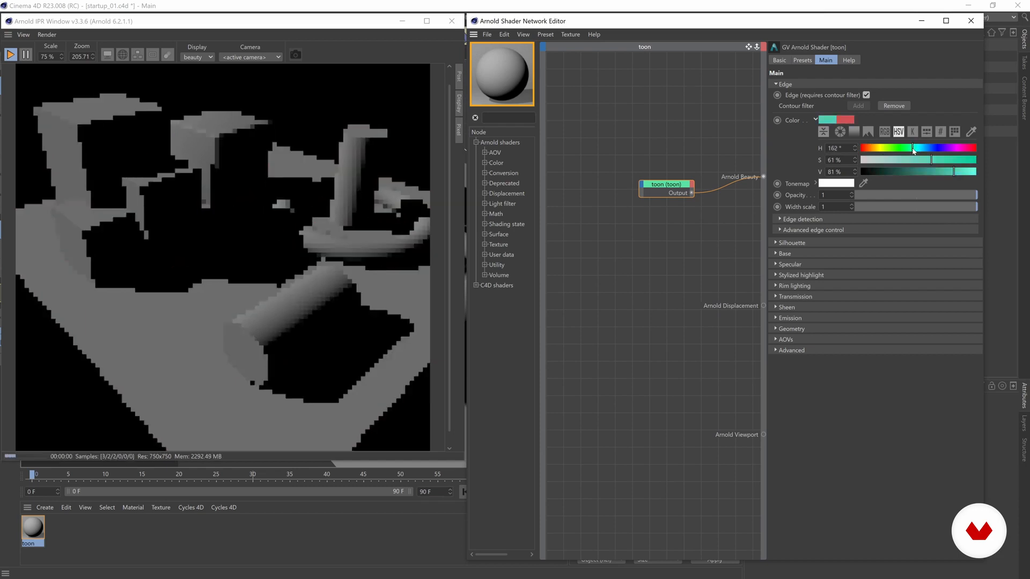
click(923, 160)
click(964, 172)
click(942, 172)
click(957, 172)
click(934, 161)
click(944, 160)
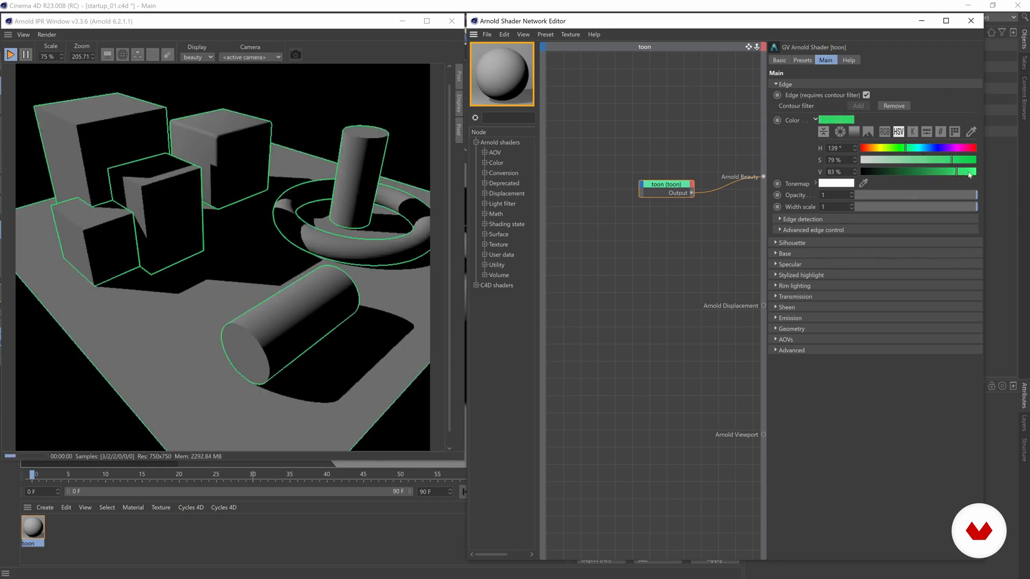
click(953, 160)
click(969, 172)
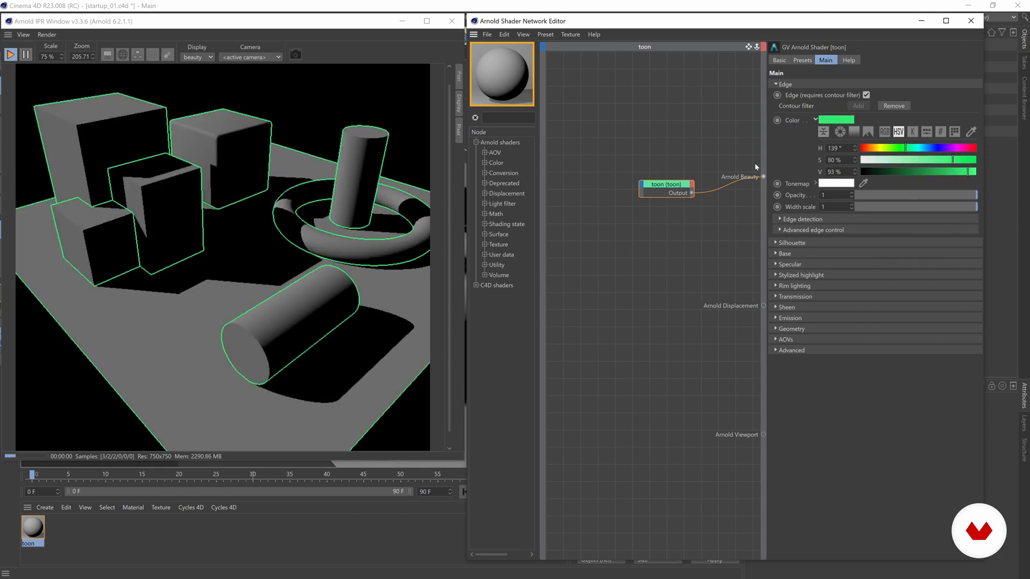
click(815, 120)
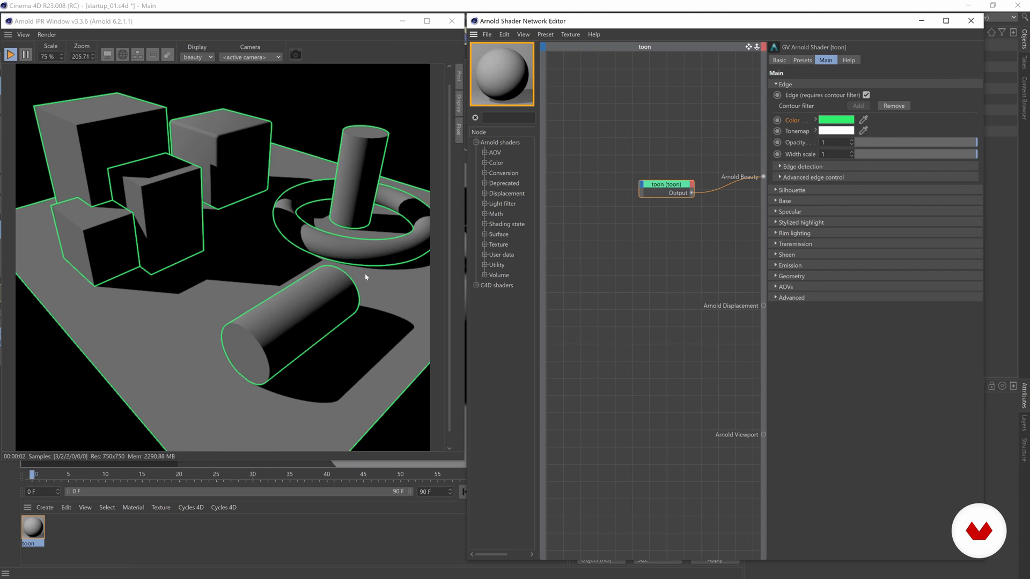
scroll(343, 314, up, 4)
drag(95, 315, 192, 262)
click(900, 141)
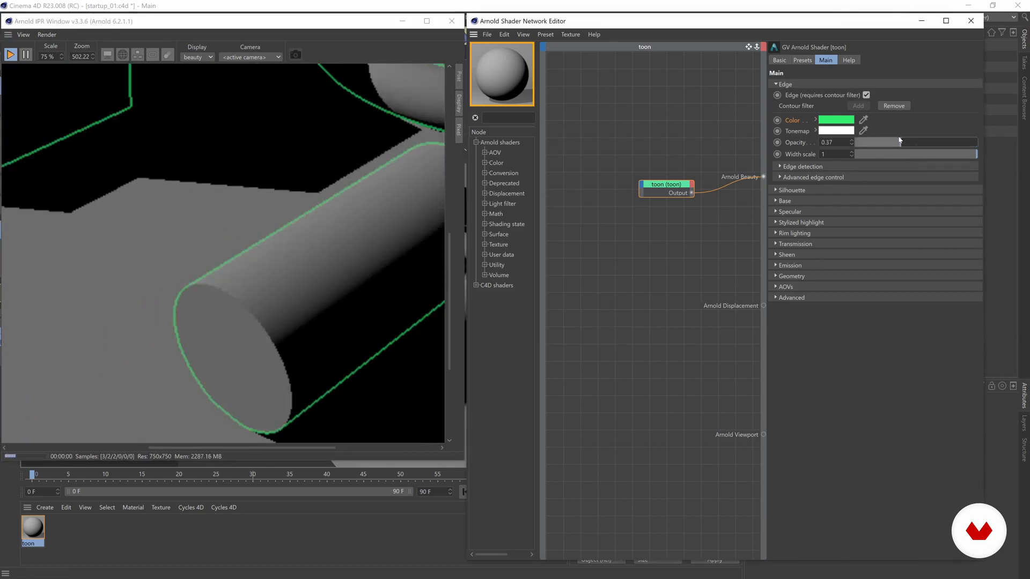
drag(871, 147, 979, 143)
click(898, 143)
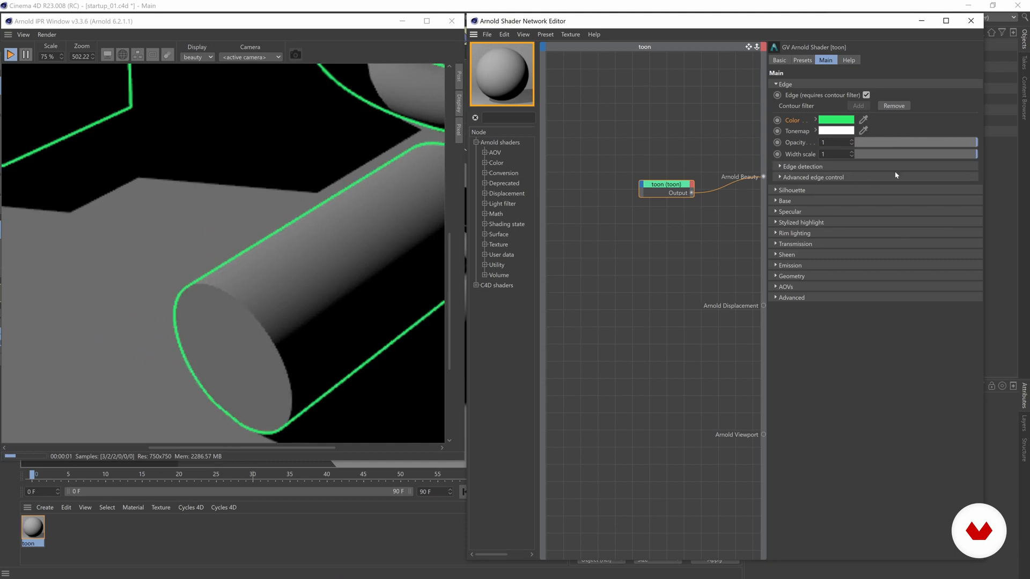
click(910, 155)
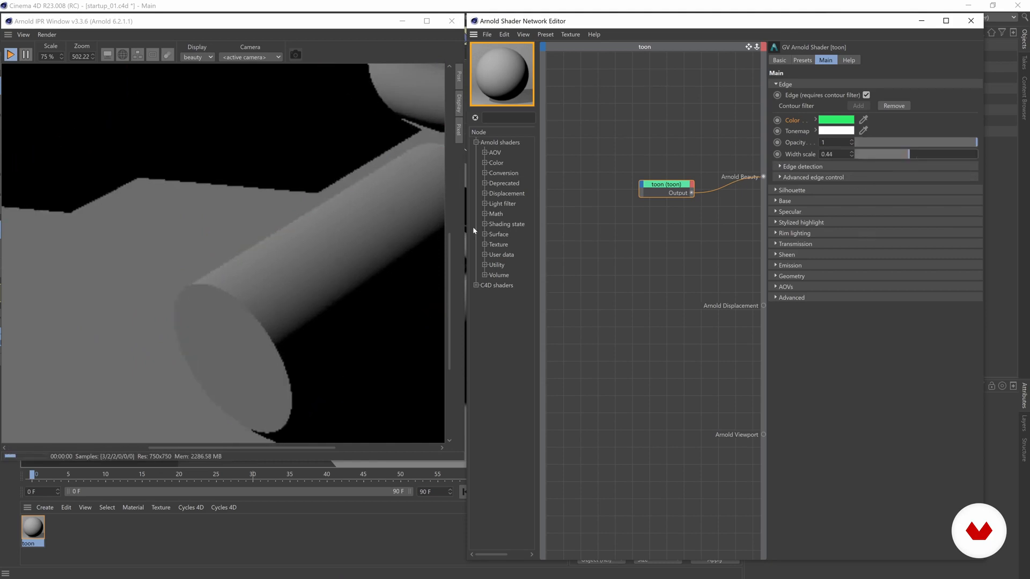
click(880, 155)
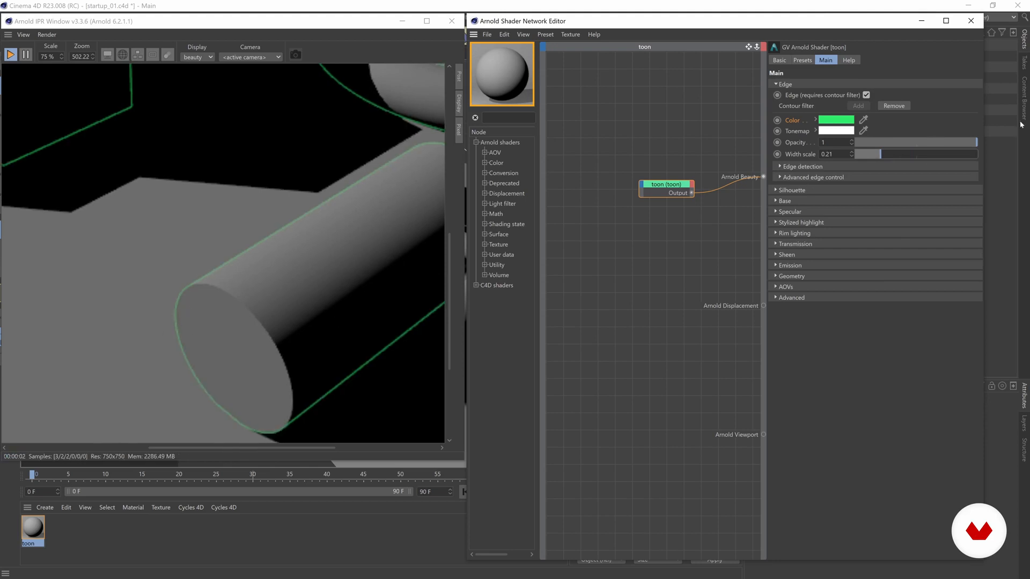
drag(937, 153, 1003, 149)
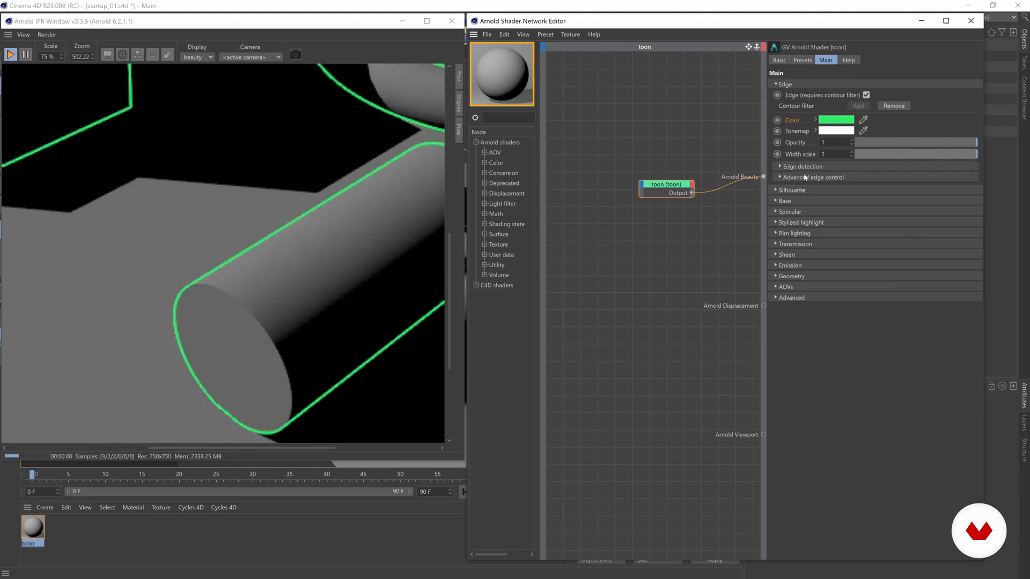
scroll(217, 185, down, 3)
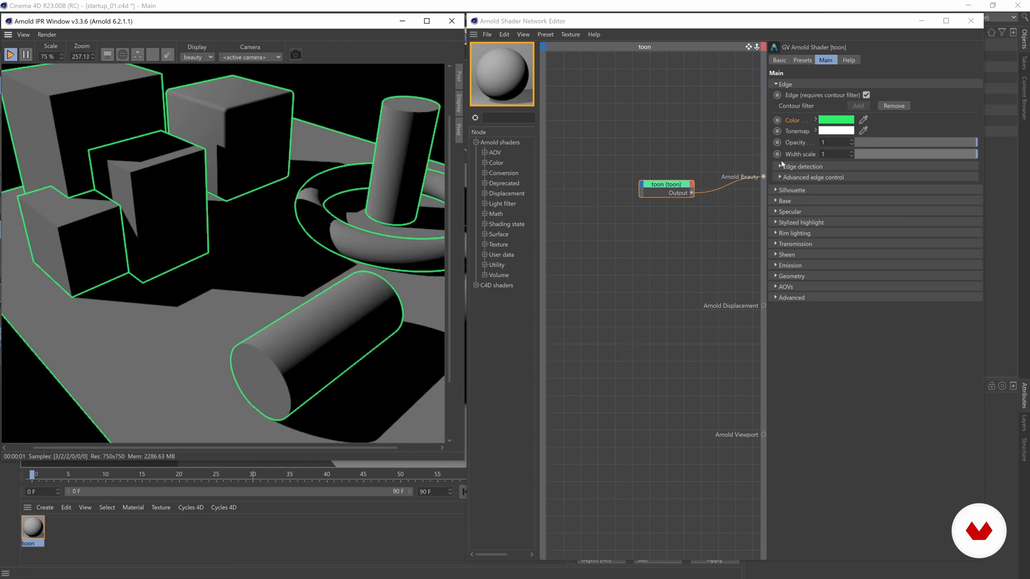
Expand Edge detection to show ID and shader difference, 180° angle threshold and shading normal
click(779, 167)
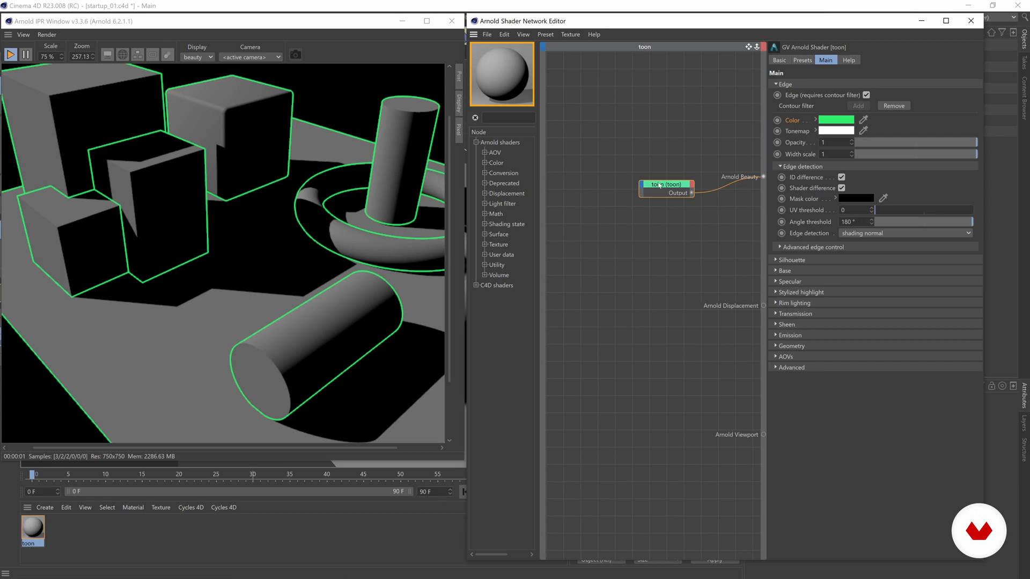
scroll(343, 246, down, 2)
scroll(255, 250, up, 1)
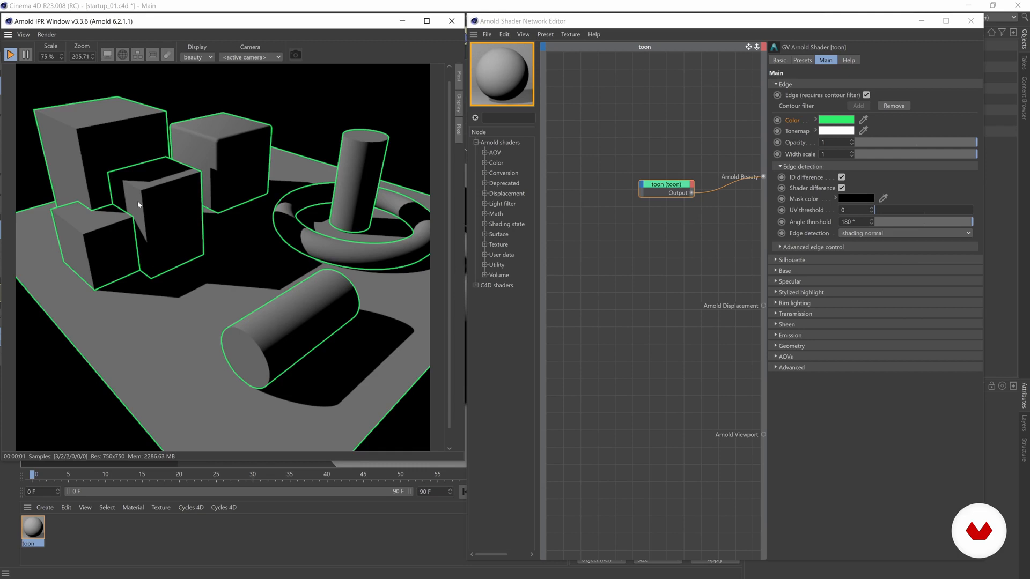
drag(718, 20, 461, 31)
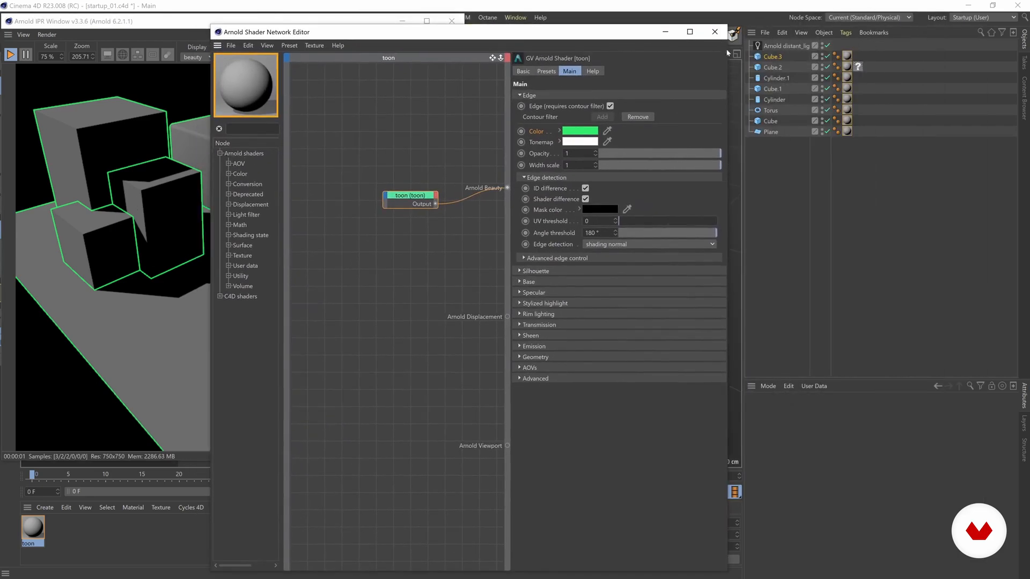
click(771, 57)
click(769, 79)
click(770, 90)
click(771, 101)
click(769, 112)
click(770, 131)
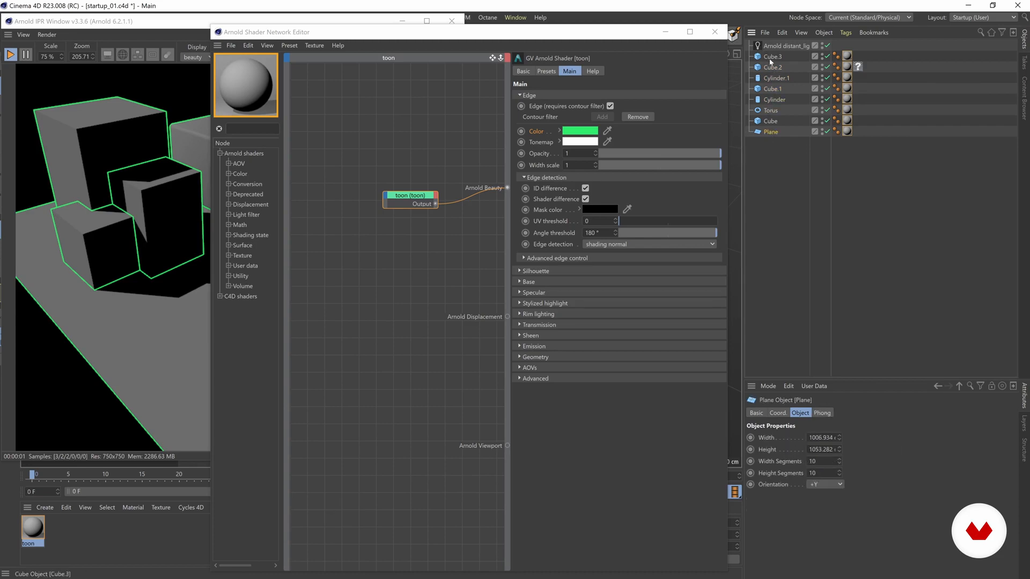
drag(579, 34, 835, 26)
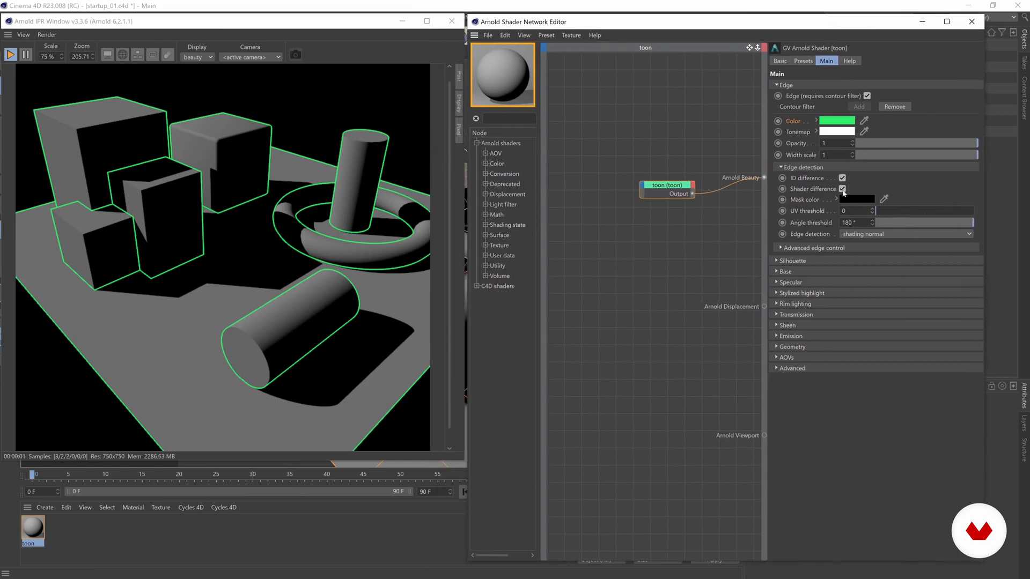
click(842, 178)
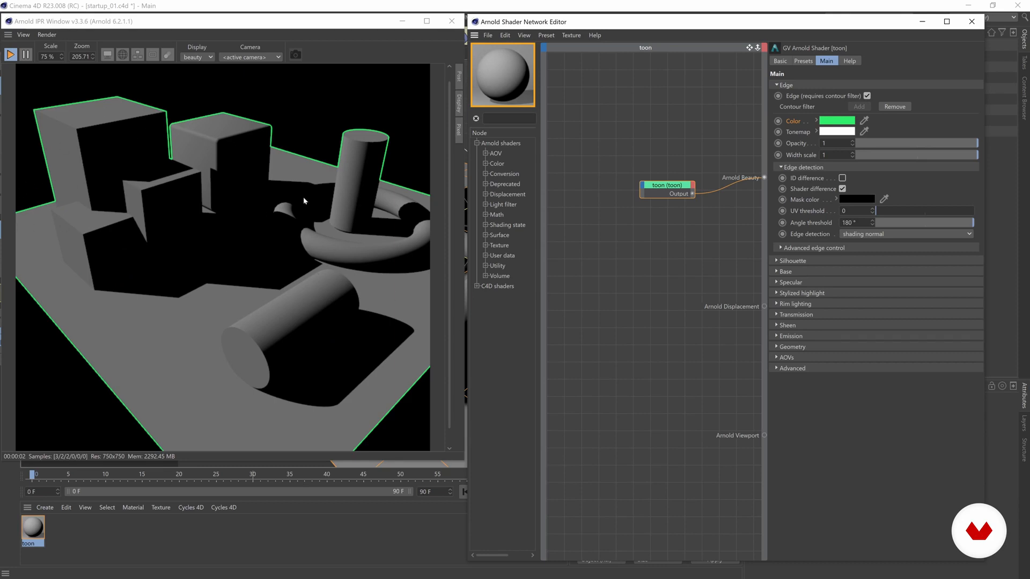
click(843, 179)
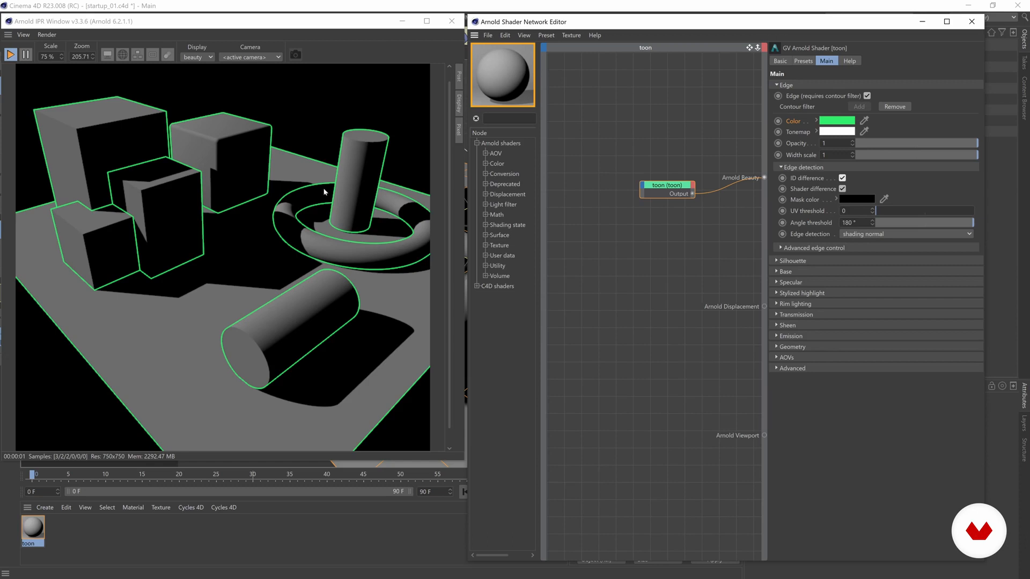
drag(893, 215, 934, 211)
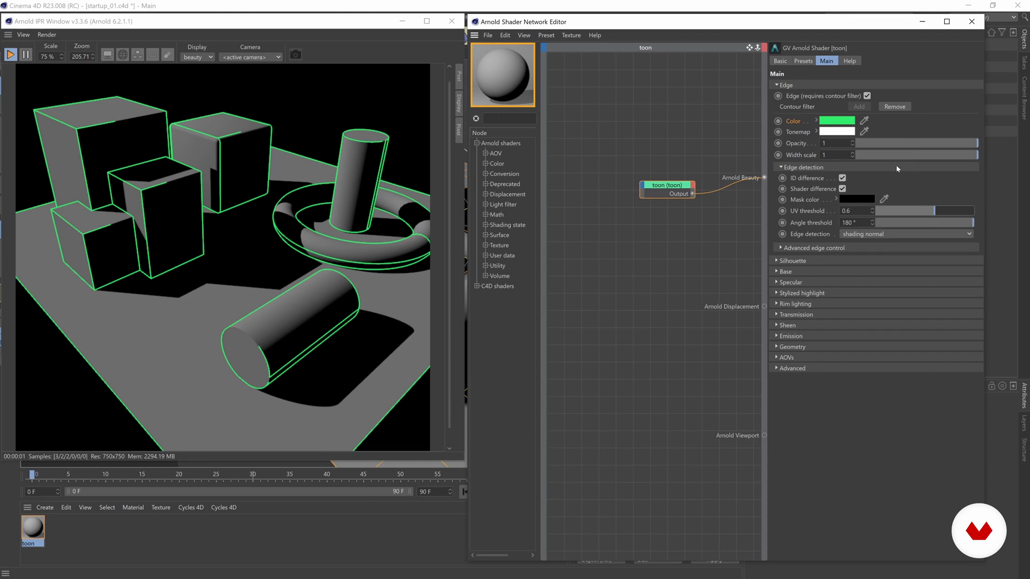
drag(885, 213, 855, 210)
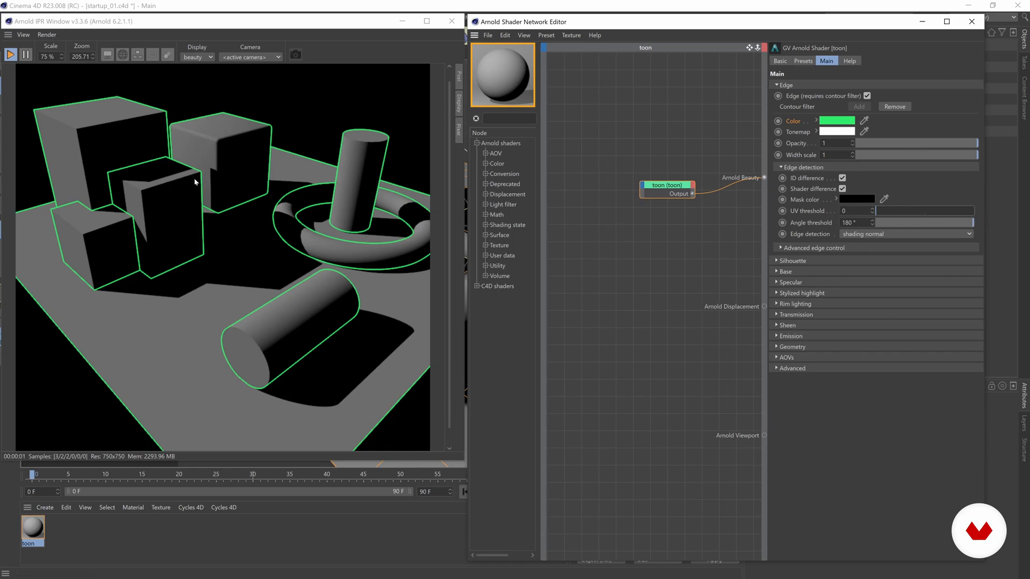
Test Angle threshold values of 90°, 25° and 5°, then leave it at 15°
drag(960, 222, 926, 223)
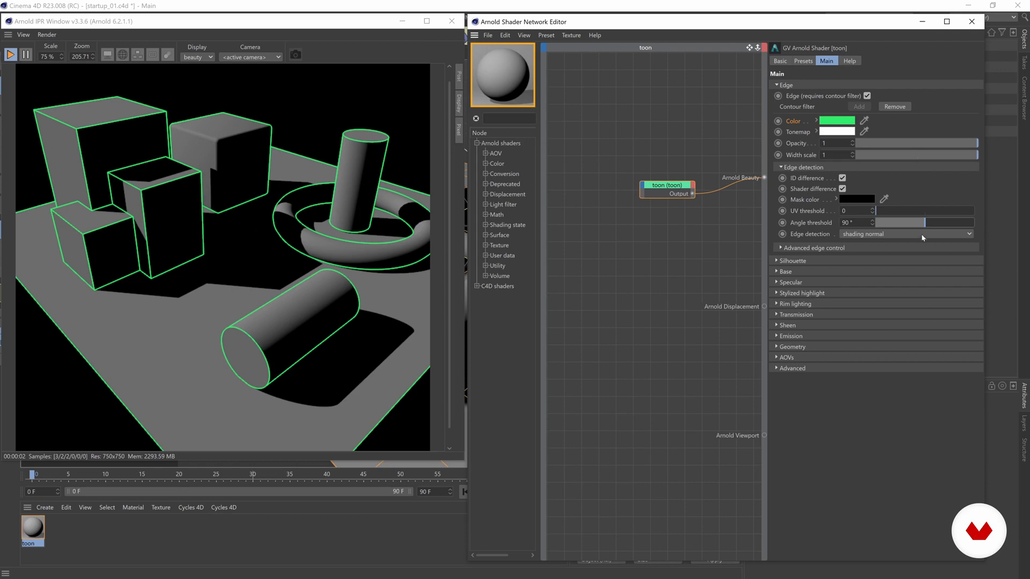
drag(921, 224, 880, 226)
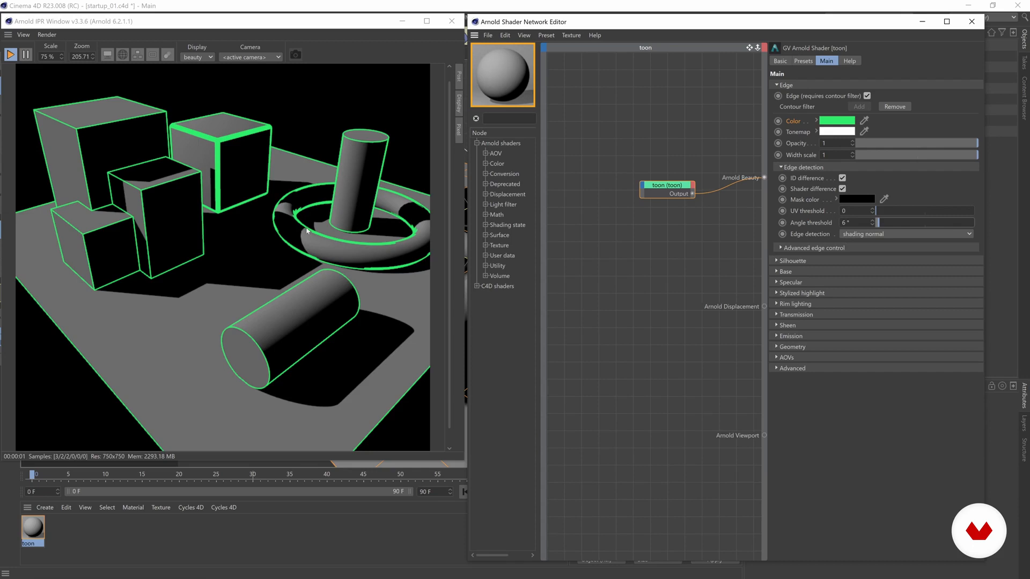
click(878, 226)
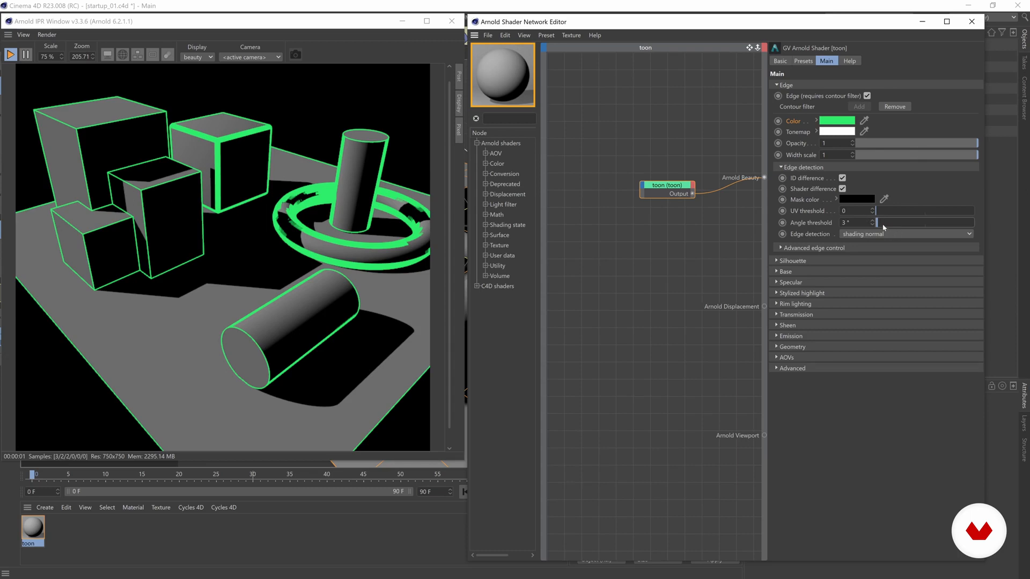
drag(880, 221, 887, 221)
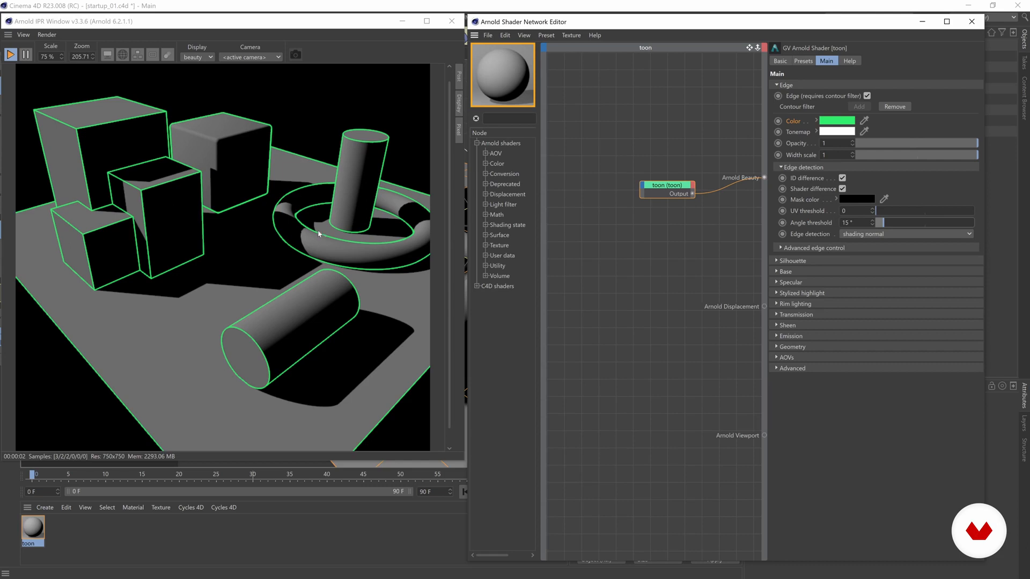
drag(883, 223, 877, 223)
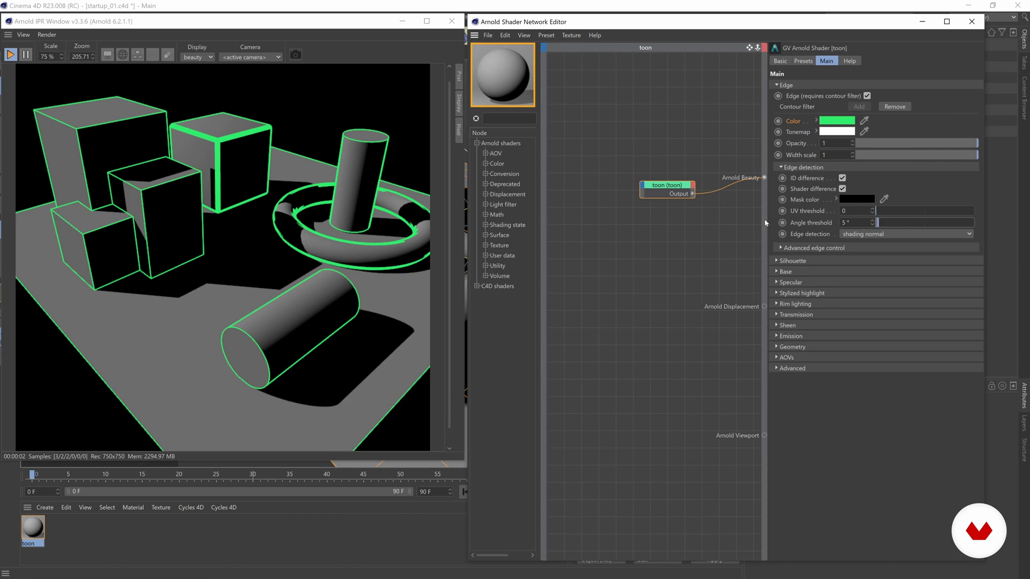
click(884, 224)
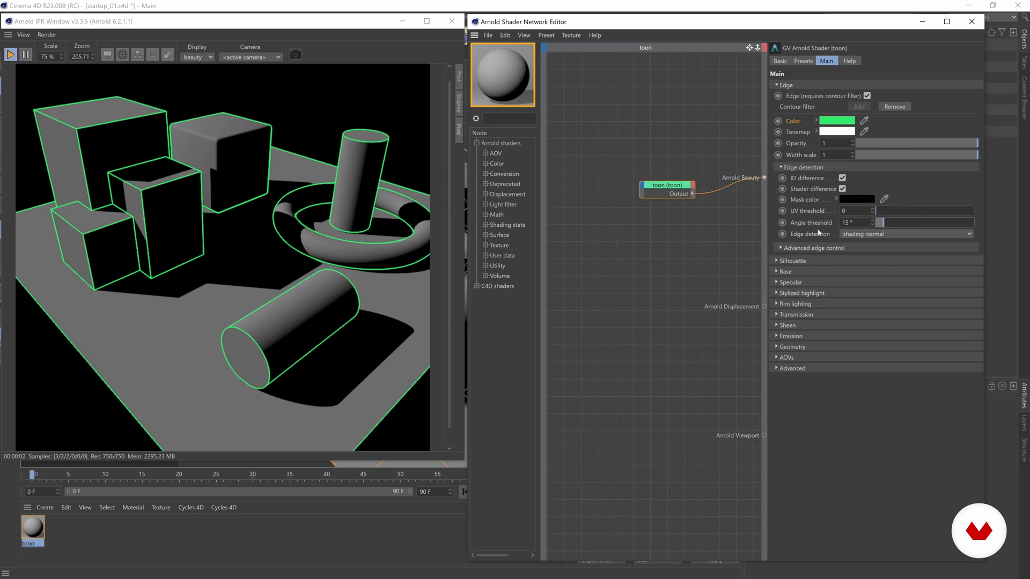
Keep Edge detection on shading normal and expand Advanced edge control (priority 0, toggles off)
click(880, 234)
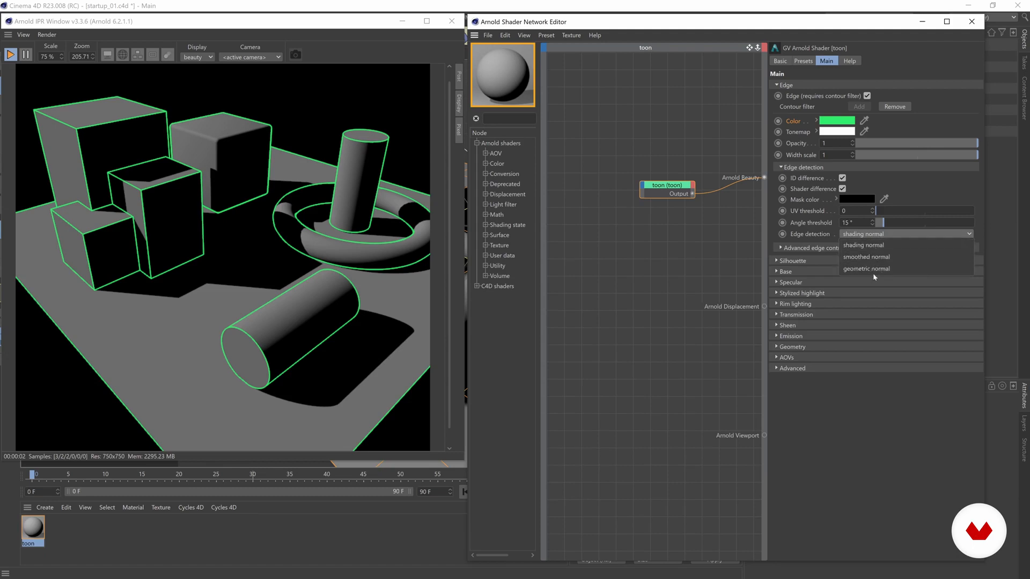
click(828, 238)
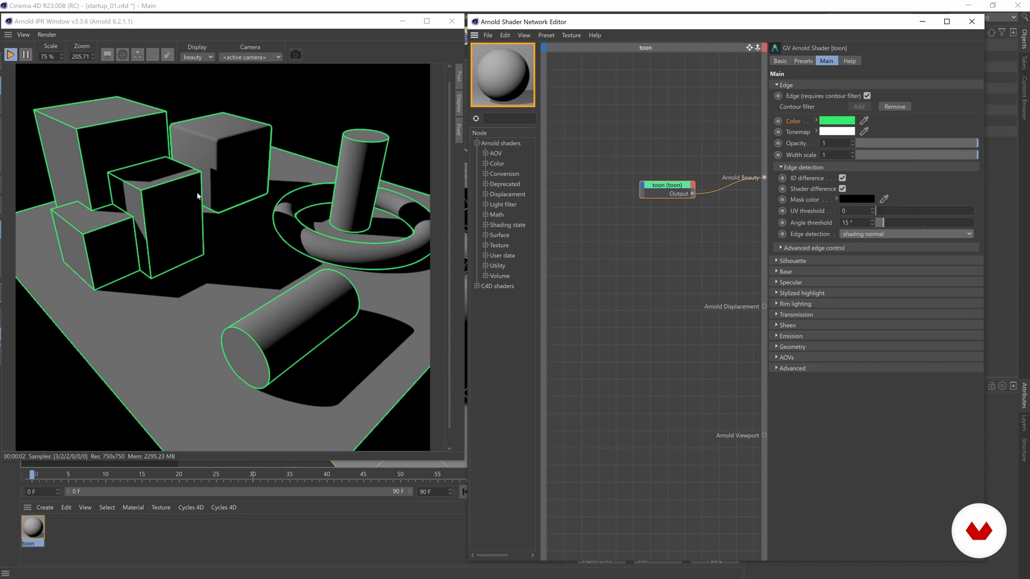
click(840, 249)
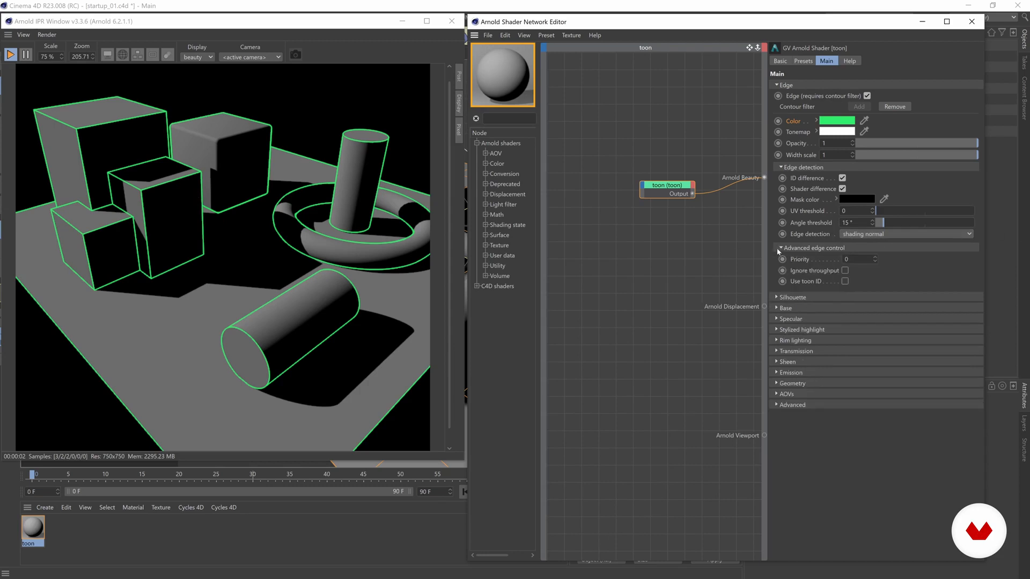
Collapse the edge sections, expand Silhouette and tick Enable for black contour lines
click(783, 250)
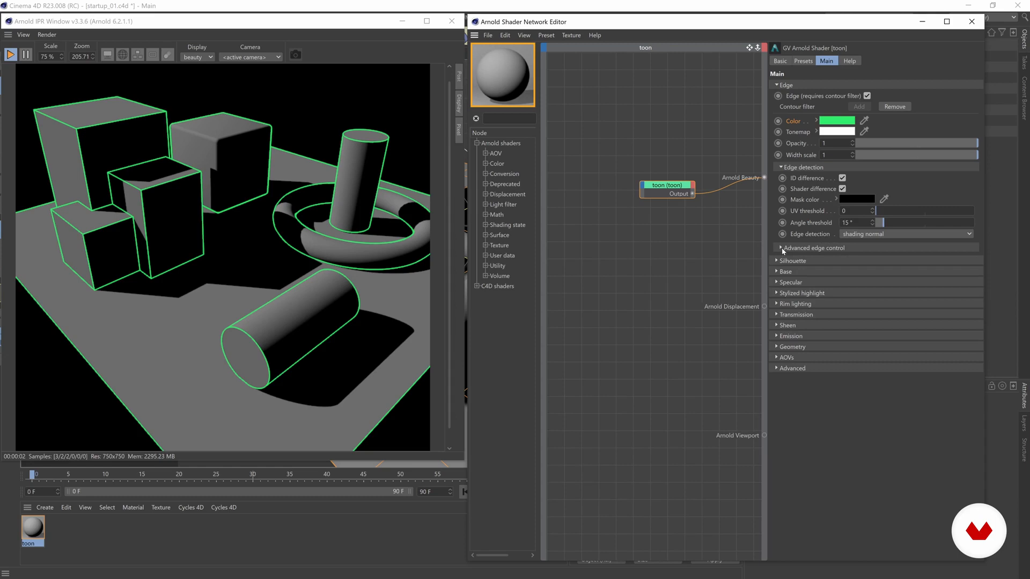
click(781, 168)
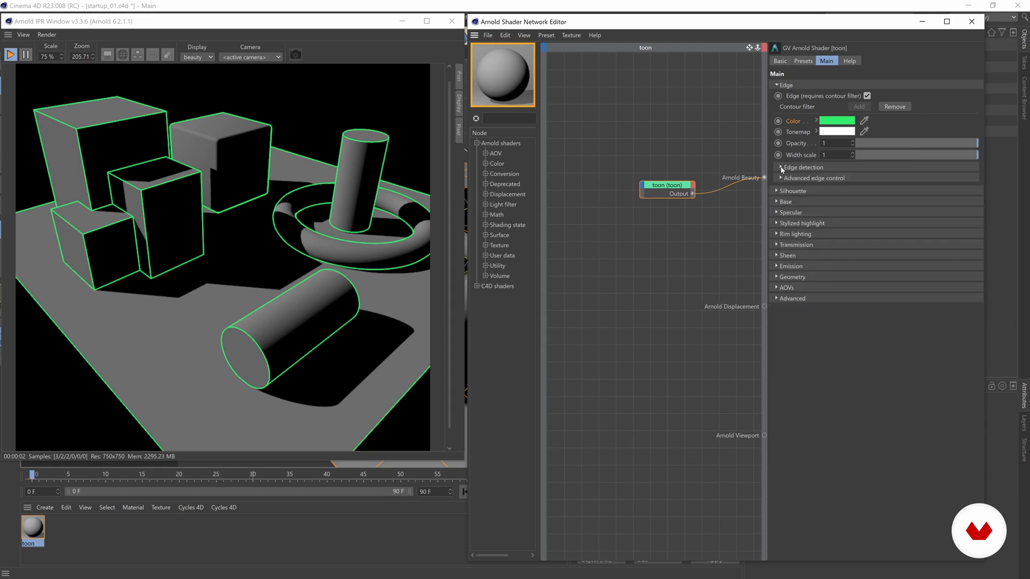
click(775, 191)
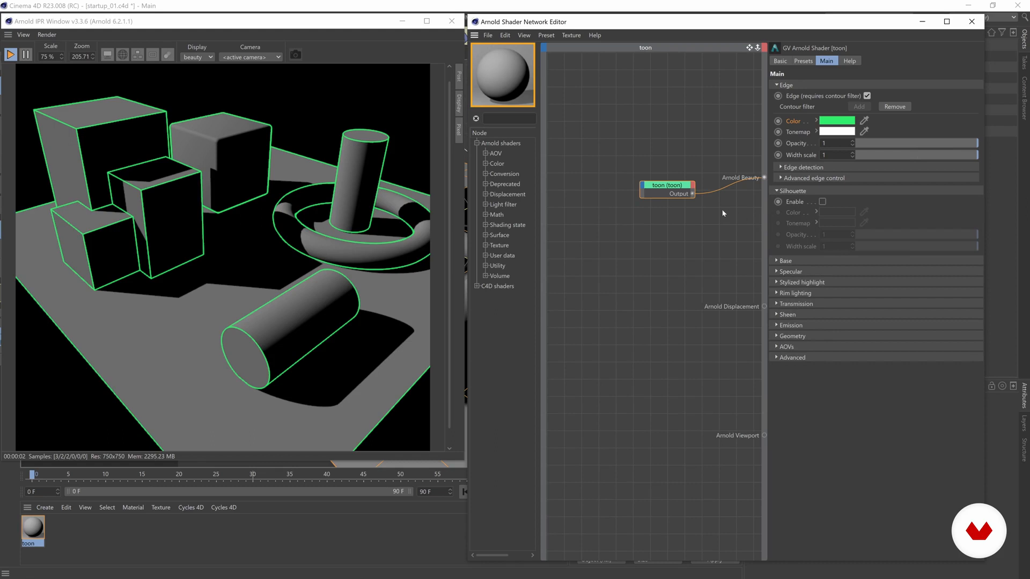
click(822, 202)
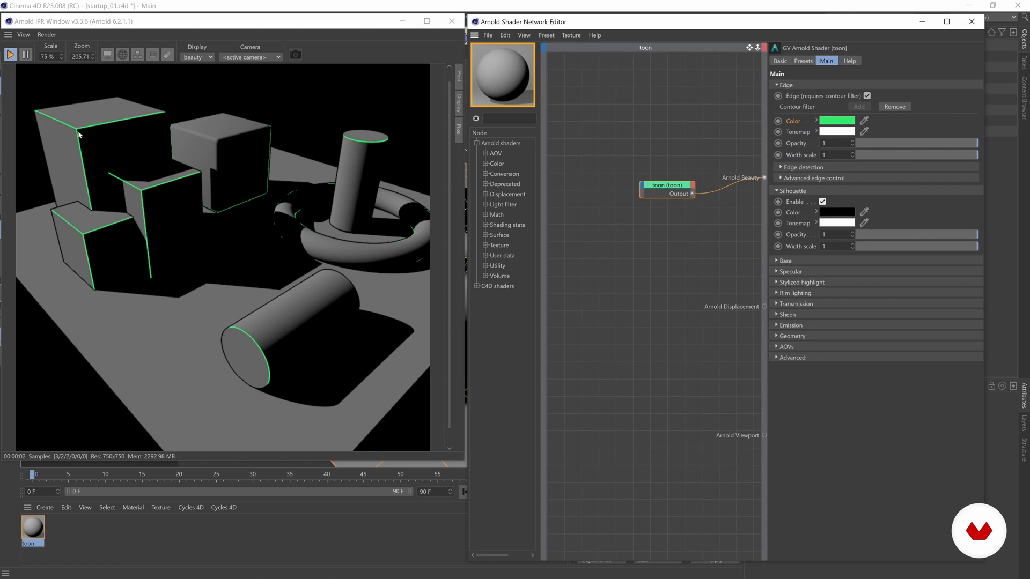
Set the silhouette colour to H 262° and S 81%, with V still at 0%
click(816, 212)
drag(906, 243, 882, 244)
click(945, 240)
click(954, 252)
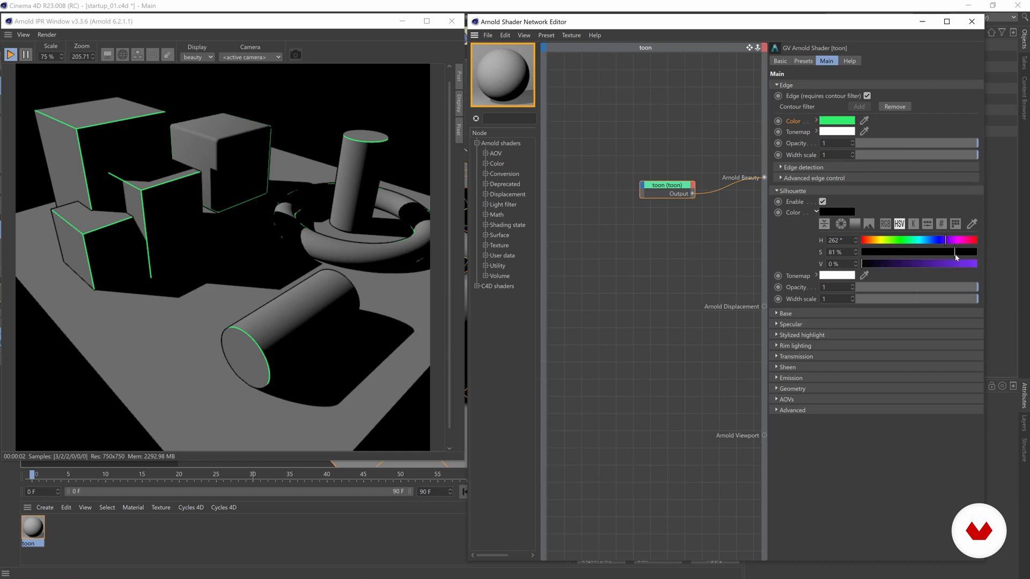
click(964, 264)
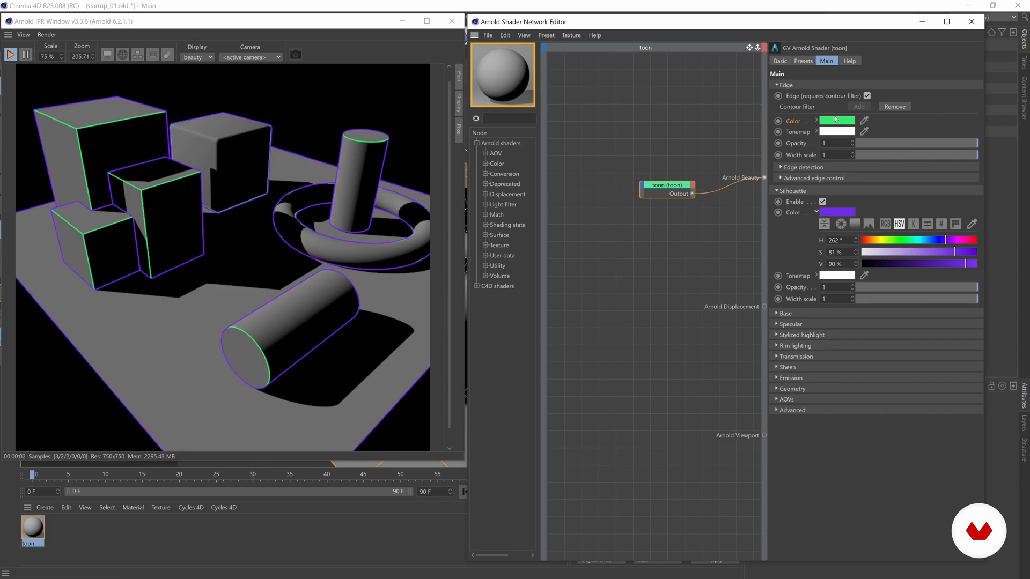
mouse_move(839, 123)
drag(930, 304, 897, 303)
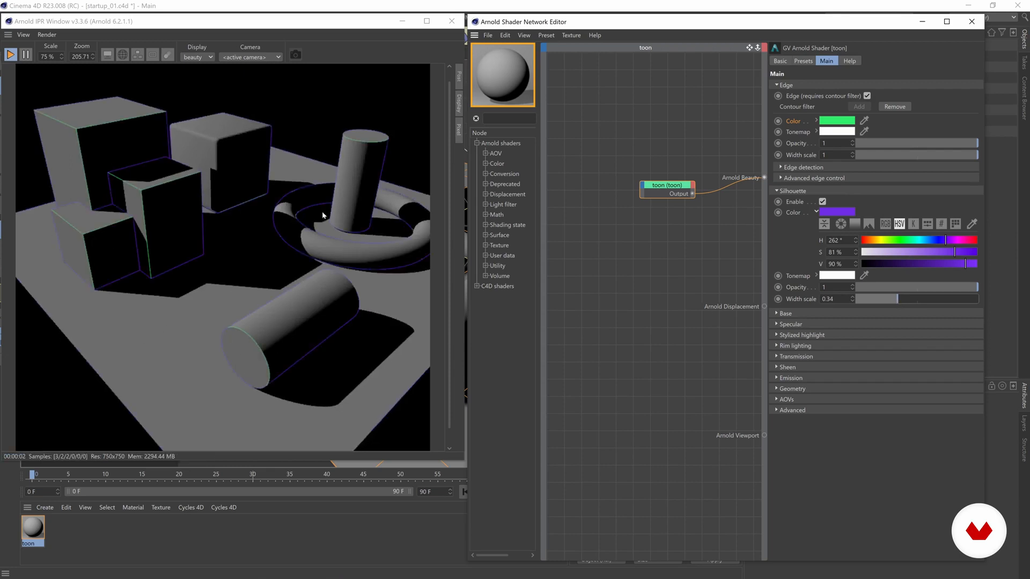
drag(897, 299, 980, 303)
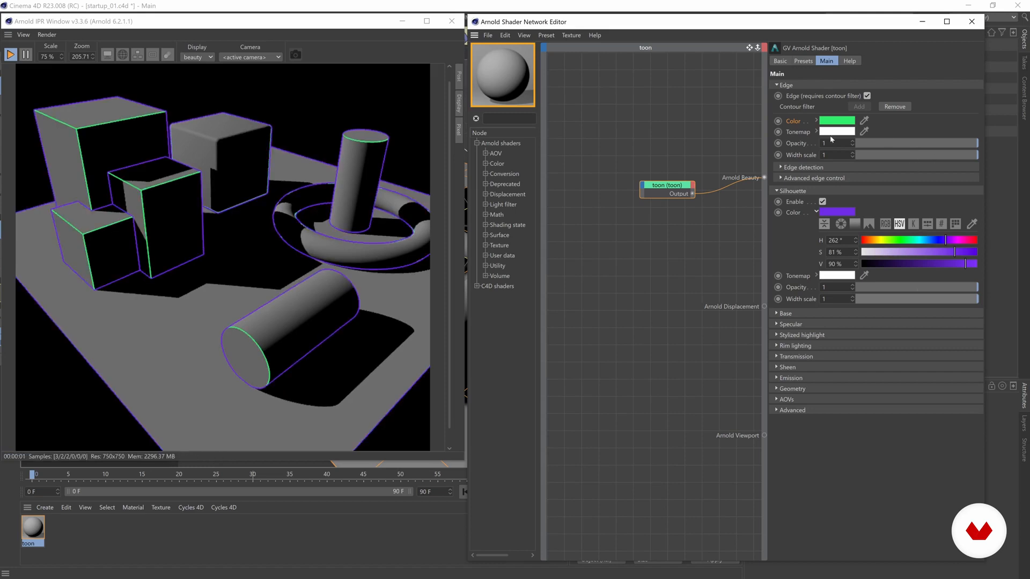
Thin the green edge lines to 0.38 and test fading silhouette opacity, restoring it to full
drag(918, 158, 902, 155)
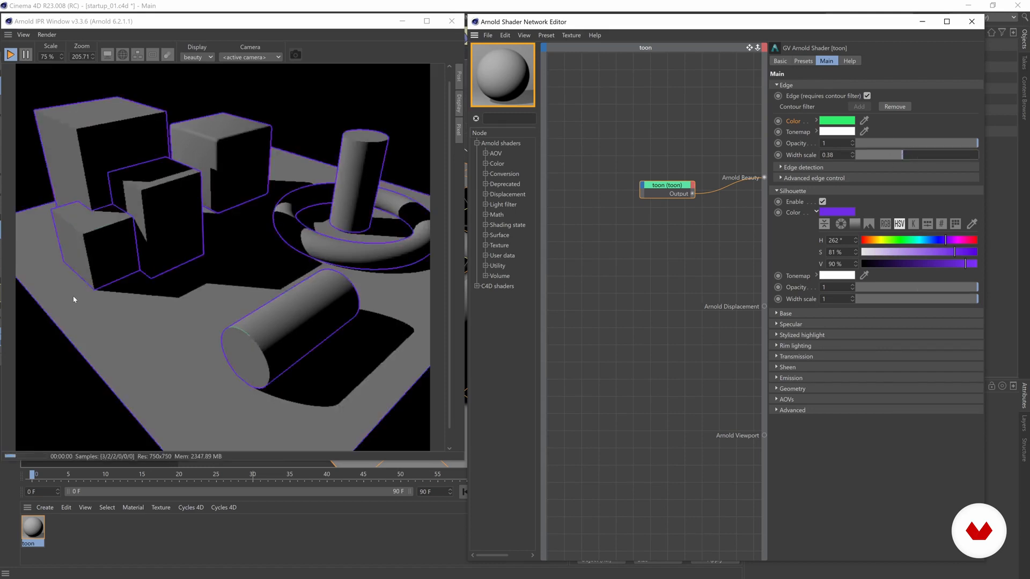
scroll(154, 191, up, 3)
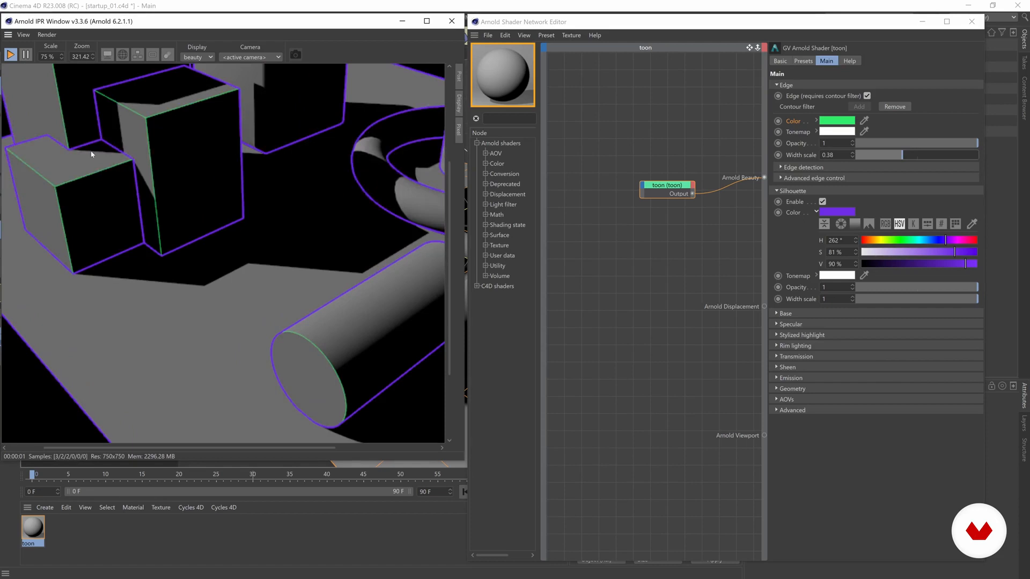
middle_drag(200, 171, 272, 249)
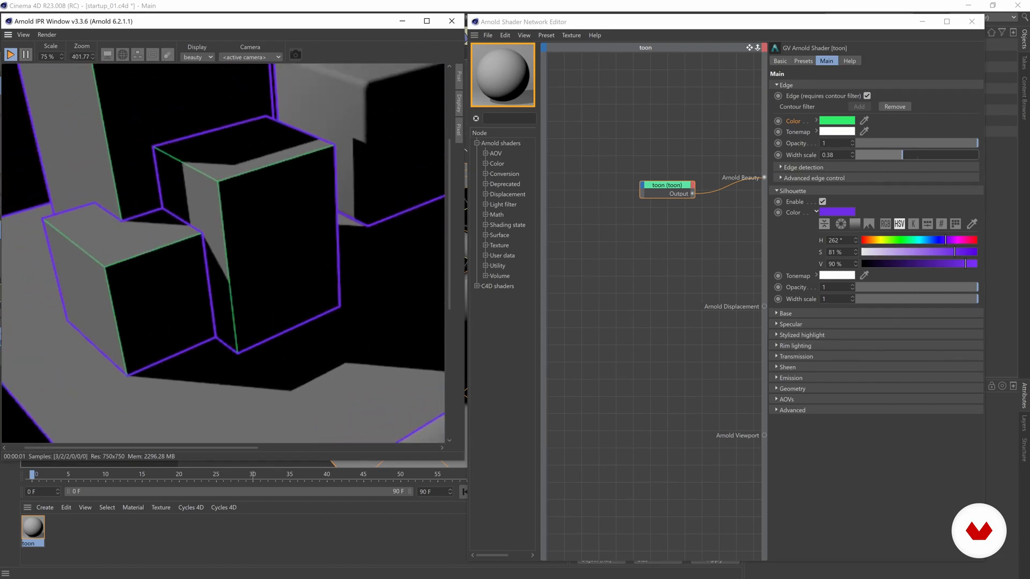
drag(932, 291, 855, 288)
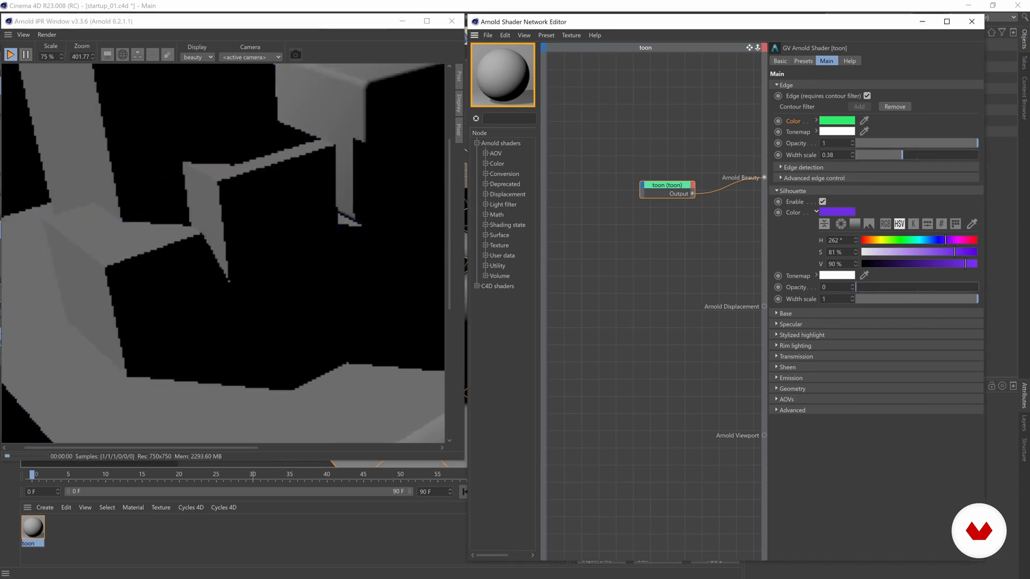
scroll(120, 199, down, 3)
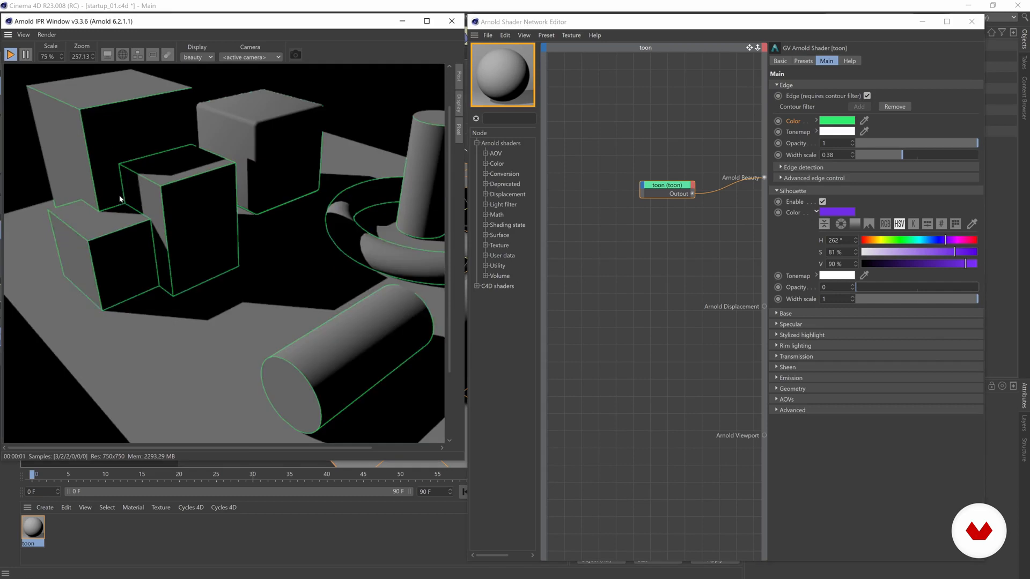
scroll(139, 252, up, 3)
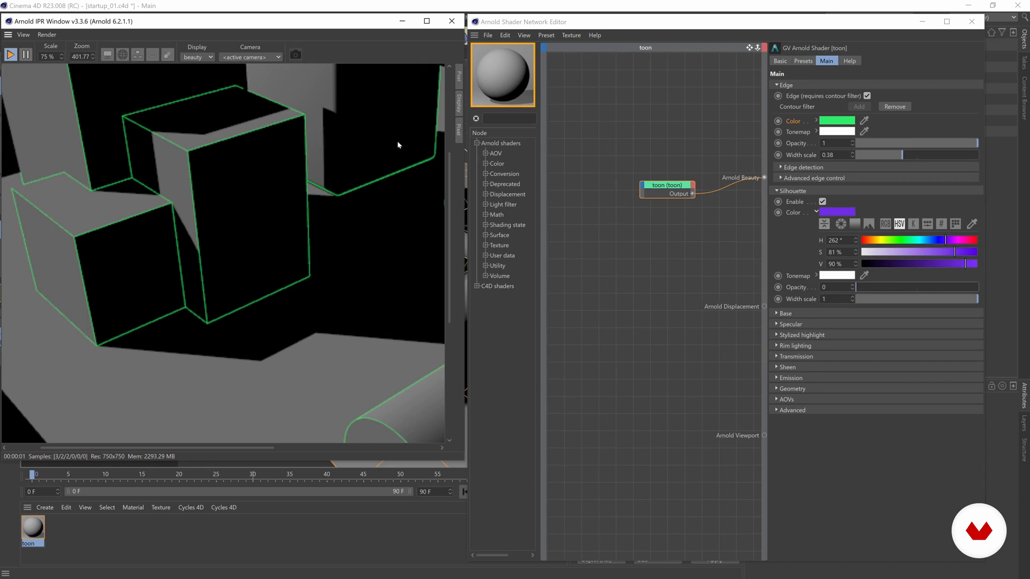
drag(957, 290, 973, 288)
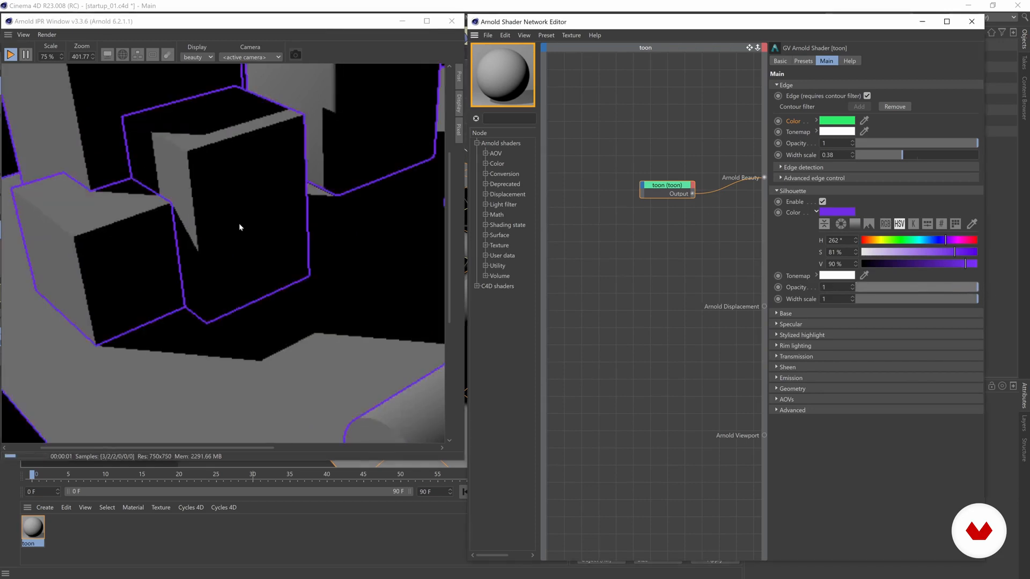
scroll(239, 223, down, 4)
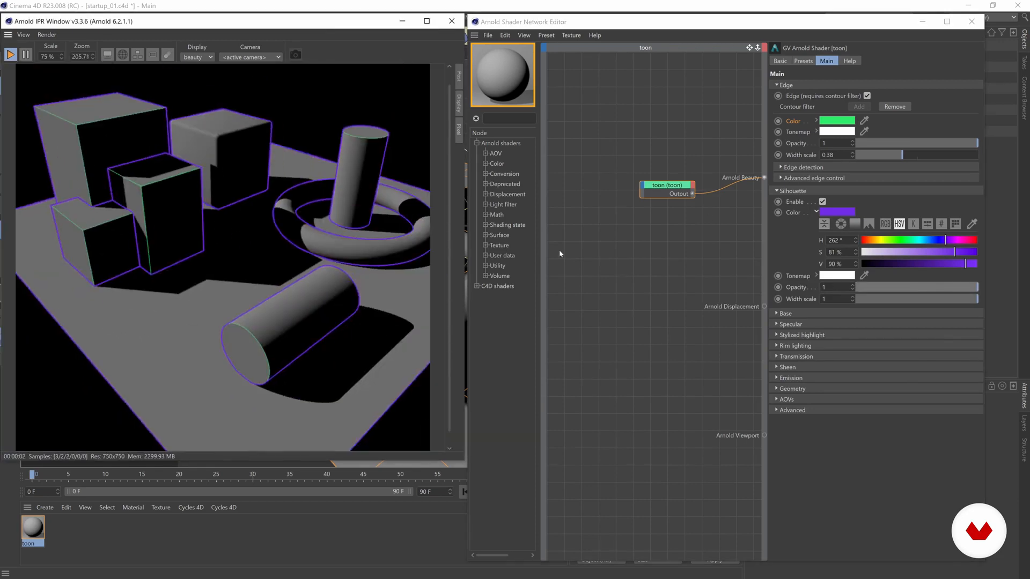
Widen the green edge lines through 0.67 and 0.84 back to width 1
drag(928, 155, 937, 155)
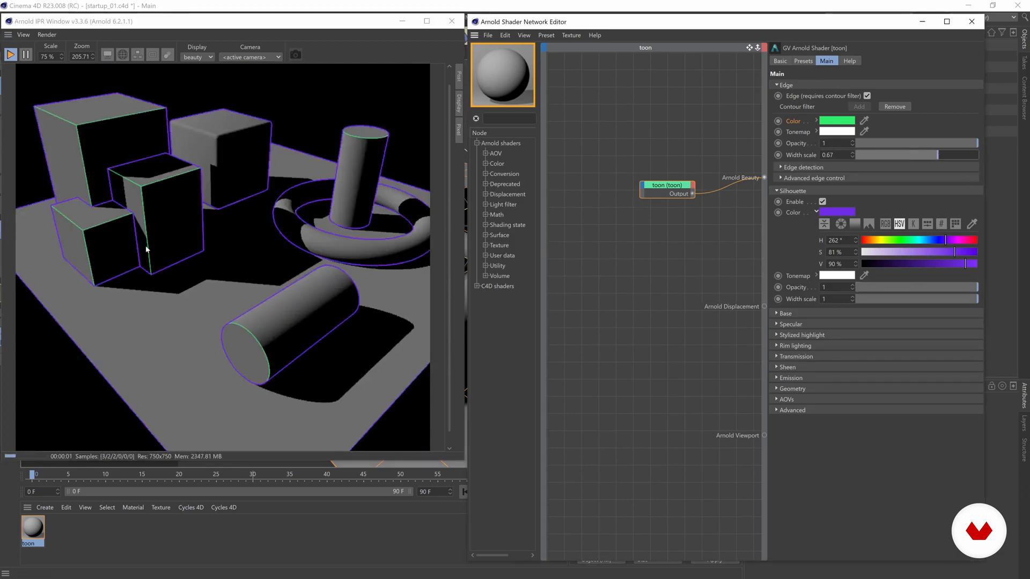
scroll(146, 249, up, 2)
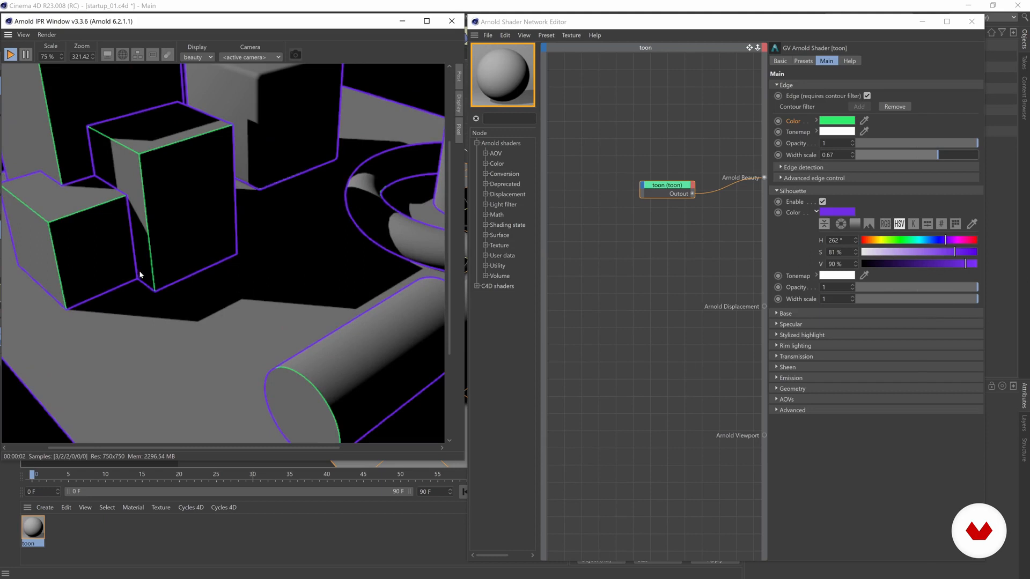
scroll(142, 276, down, 2)
click(959, 156)
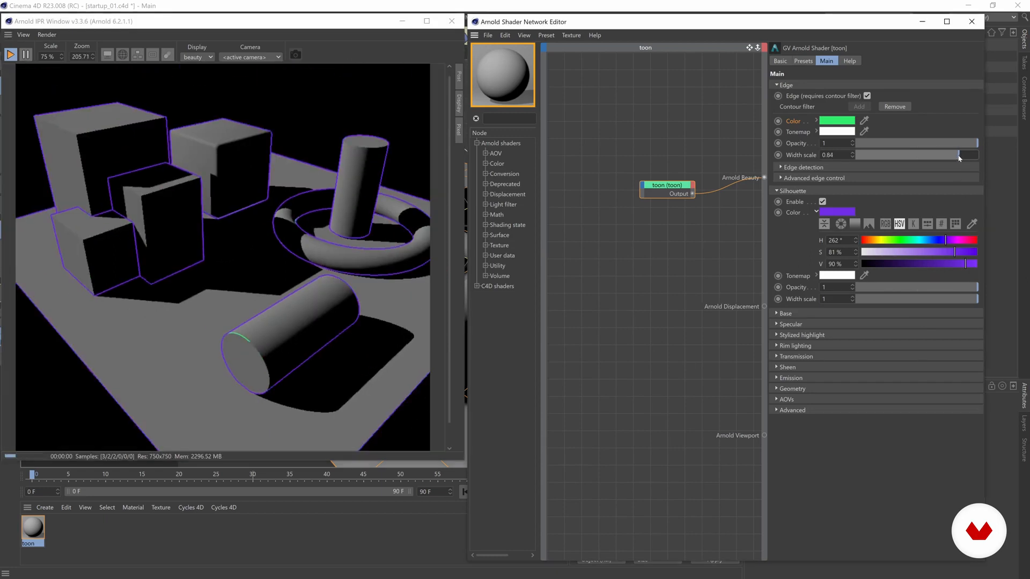
scroll(113, 251, up, 1)
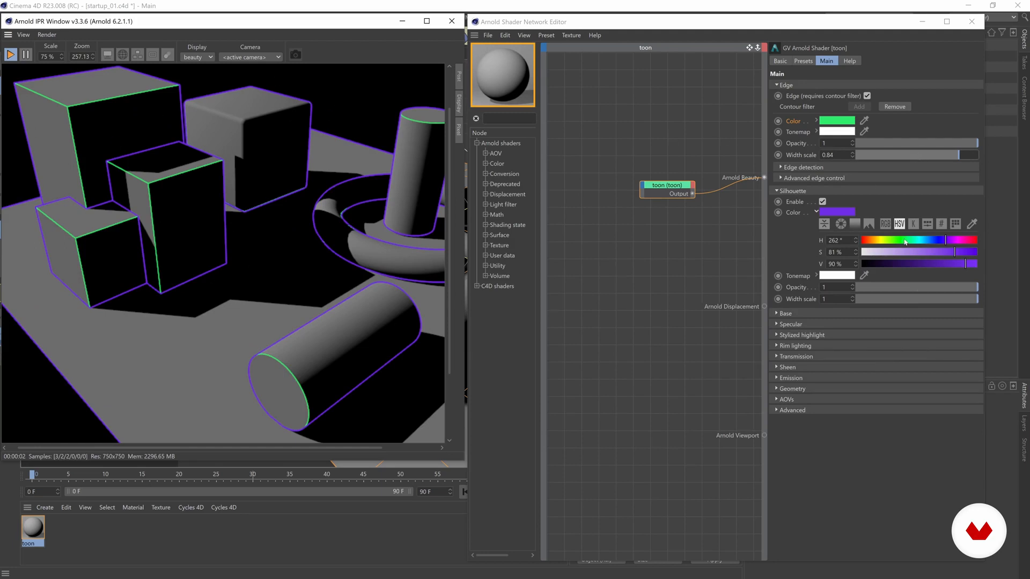
drag(966, 155, 976, 154)
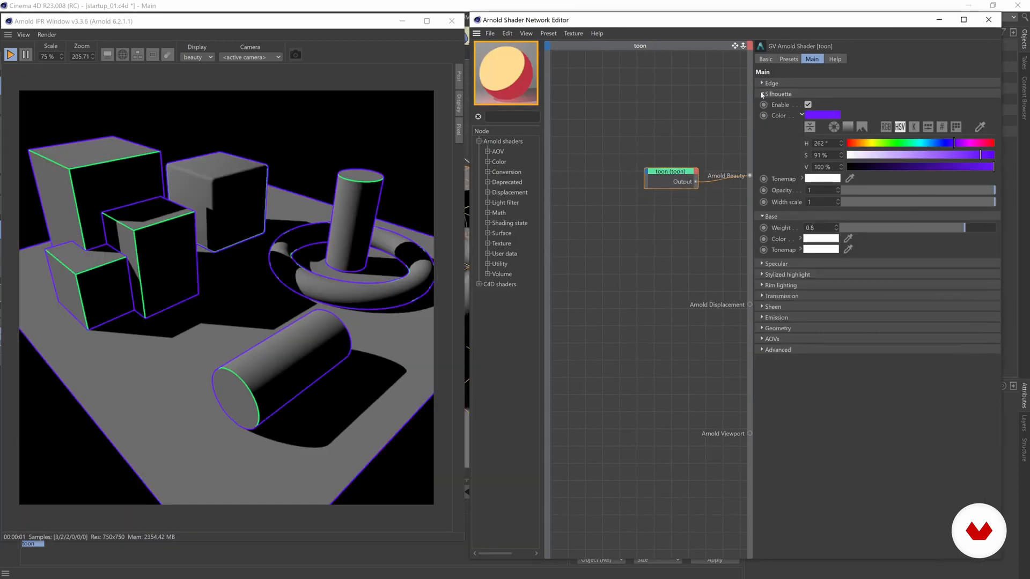
click(763, 94)
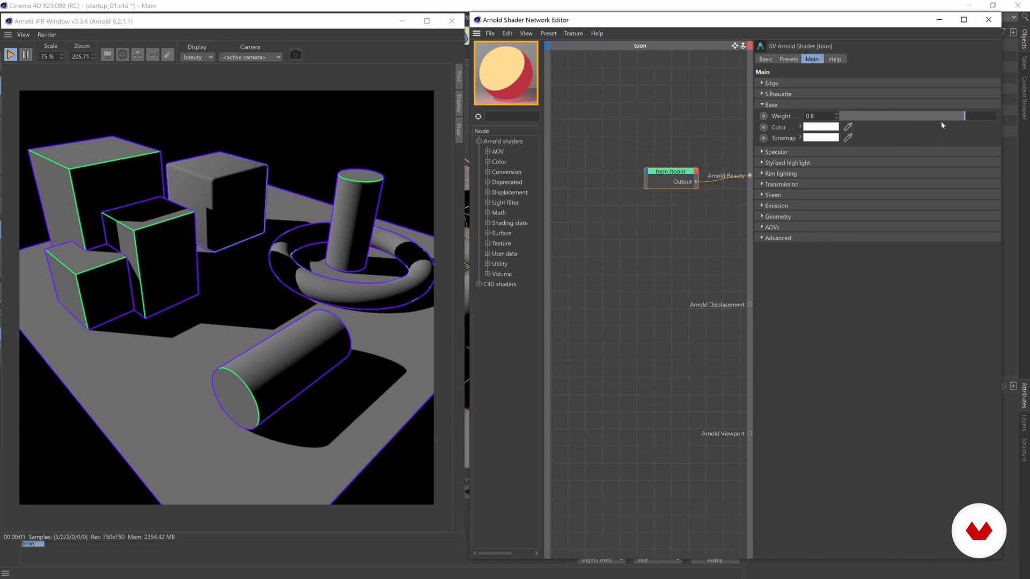
Drop base weight to 0 to preview outlines only, then raise it back to 1
drag(951, 121, 869, 116)
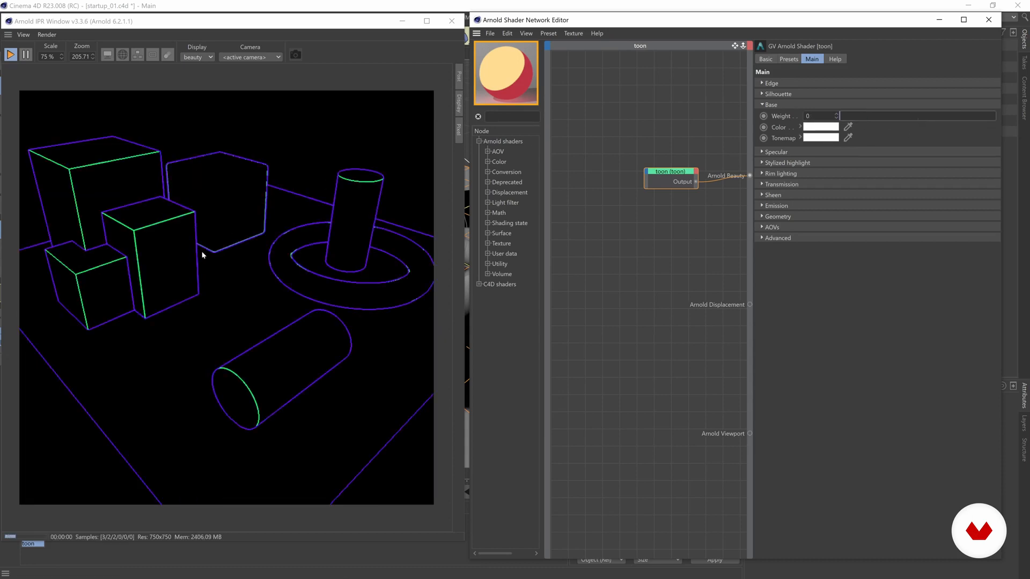
drag(871, 119, 990, 117)
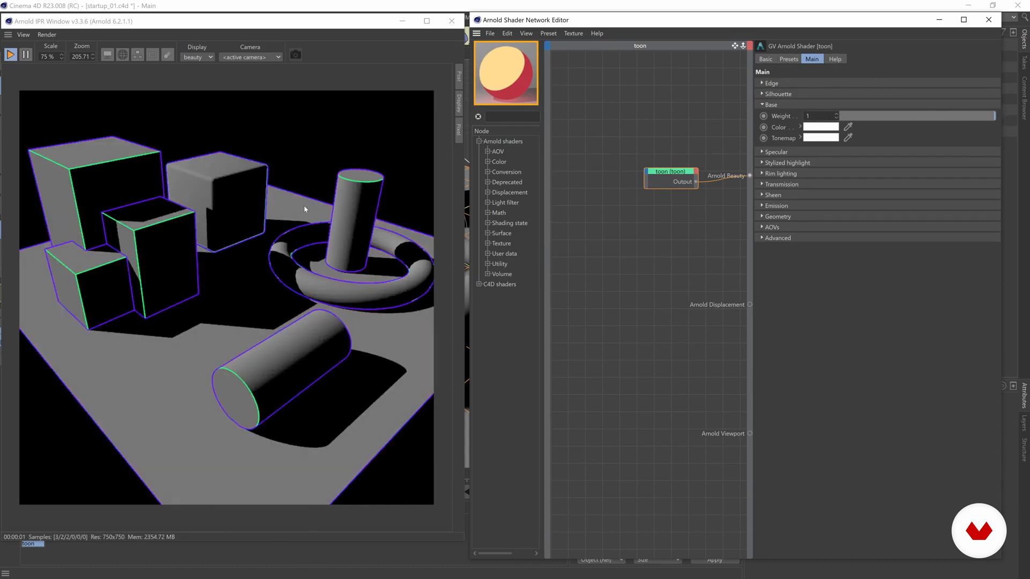
Preview a blue base colour, return it to white at 0% saturation, and expand Tonemap colour
click(800, 127)
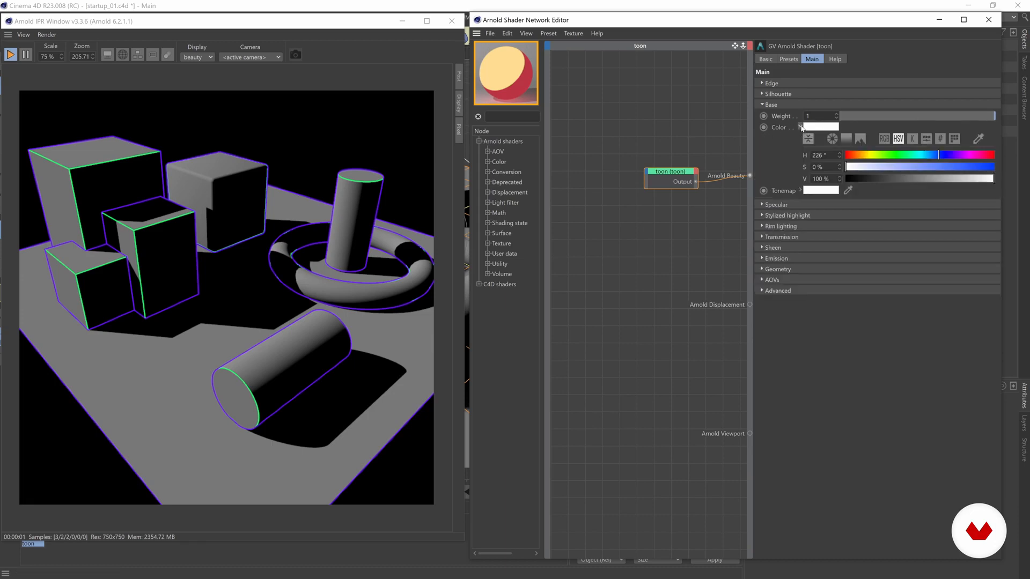
drag(977, 171, 983, 167)
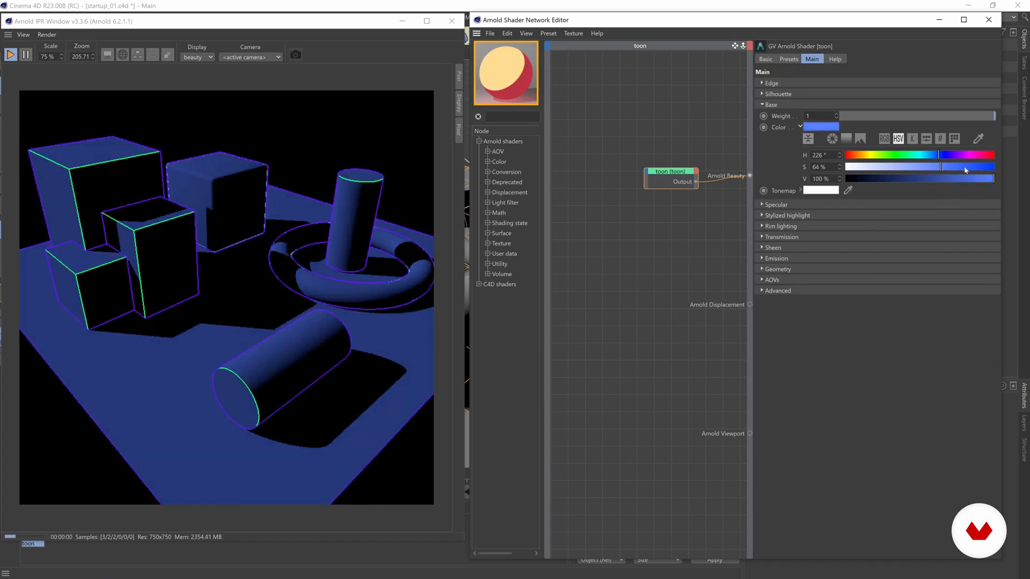
drag(972, 168, 840, 170)
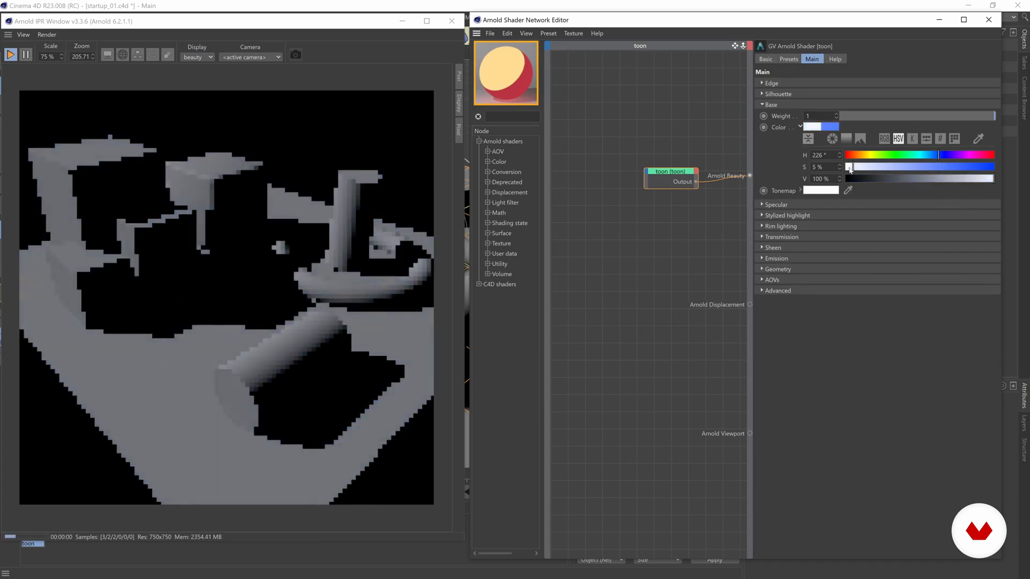
click(799, 127)
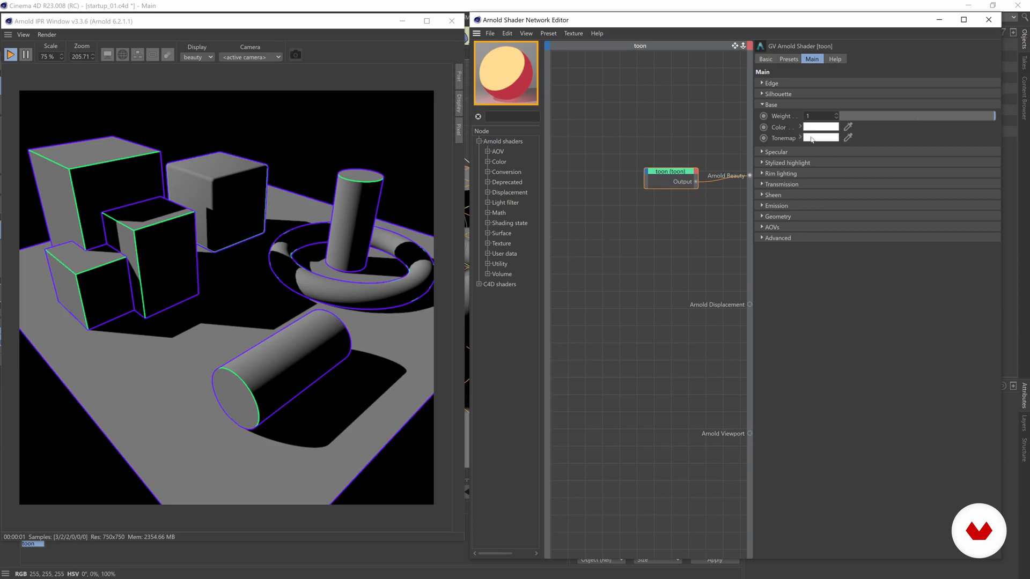
click(800, 138)
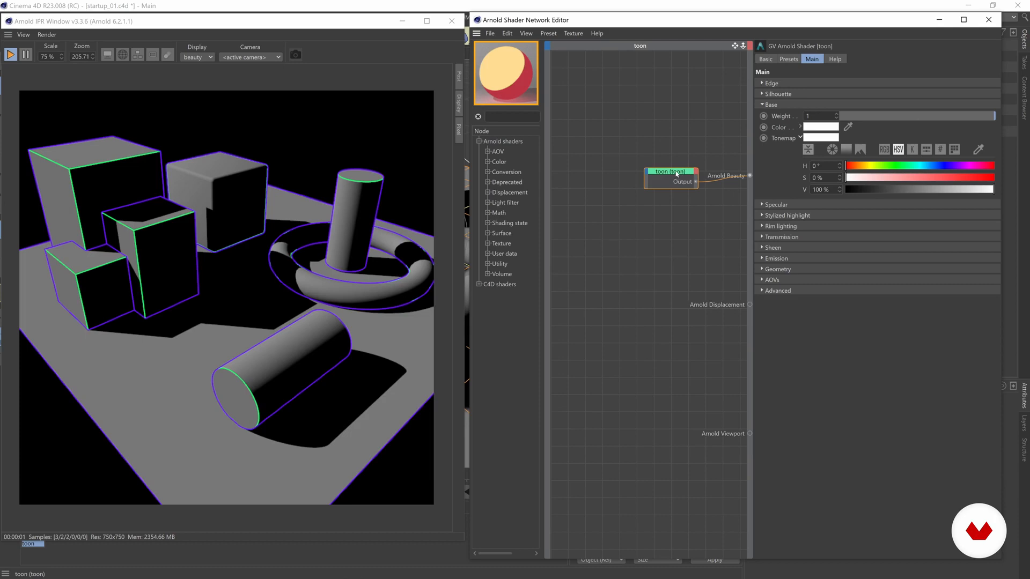
Search the node list for 'ramp' and add a ramp_rgb node to the toon shader graph
drag(681, 173, 678, 169)
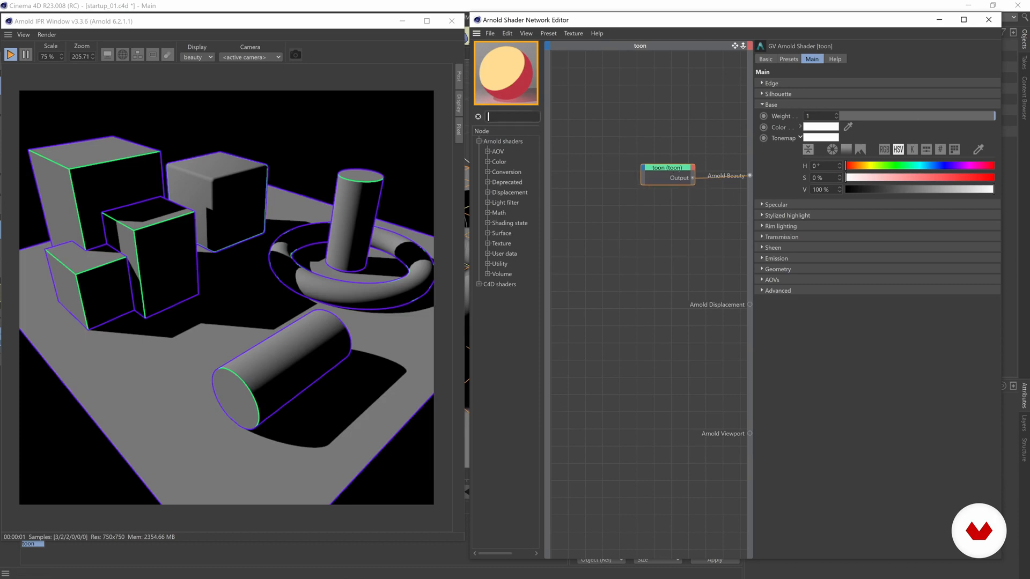
click(505, 117)
text(ramp)
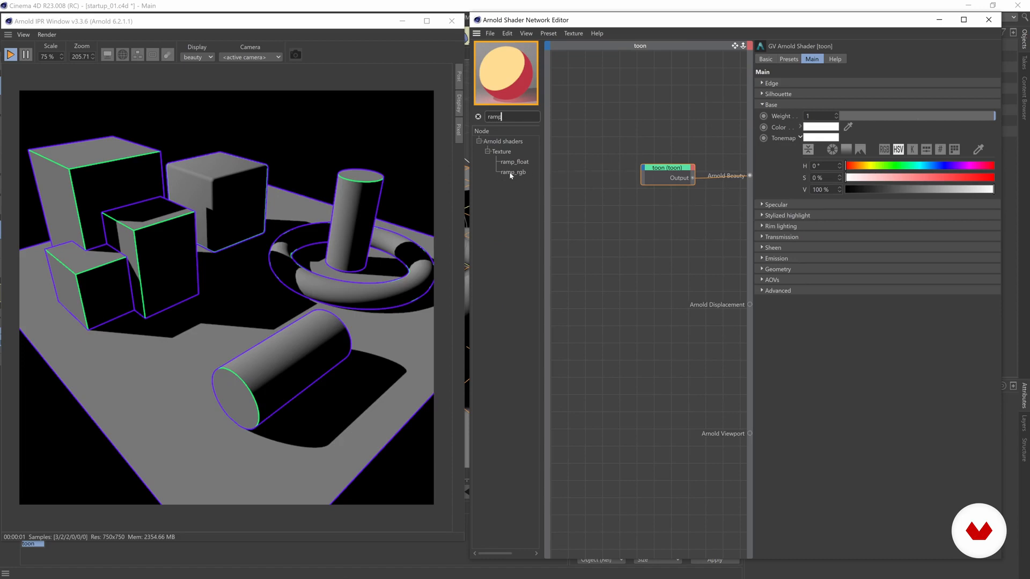
drag(508, 176, 590, 142)
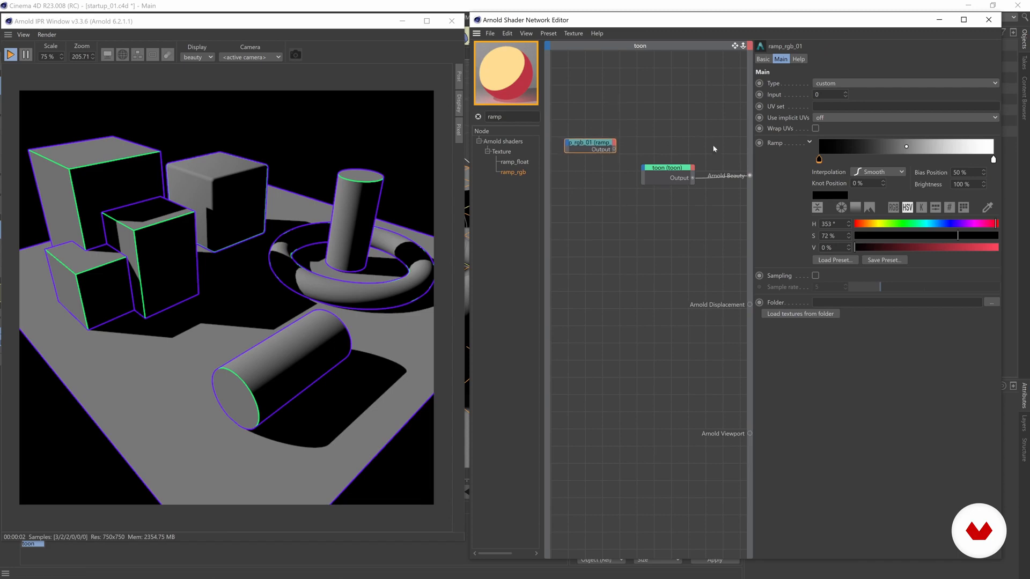
Arrange the ramp_rgb_01 and toon nodes and pull a wire from the ramp output toward the toon node
drag(596, 143, 590, 137)
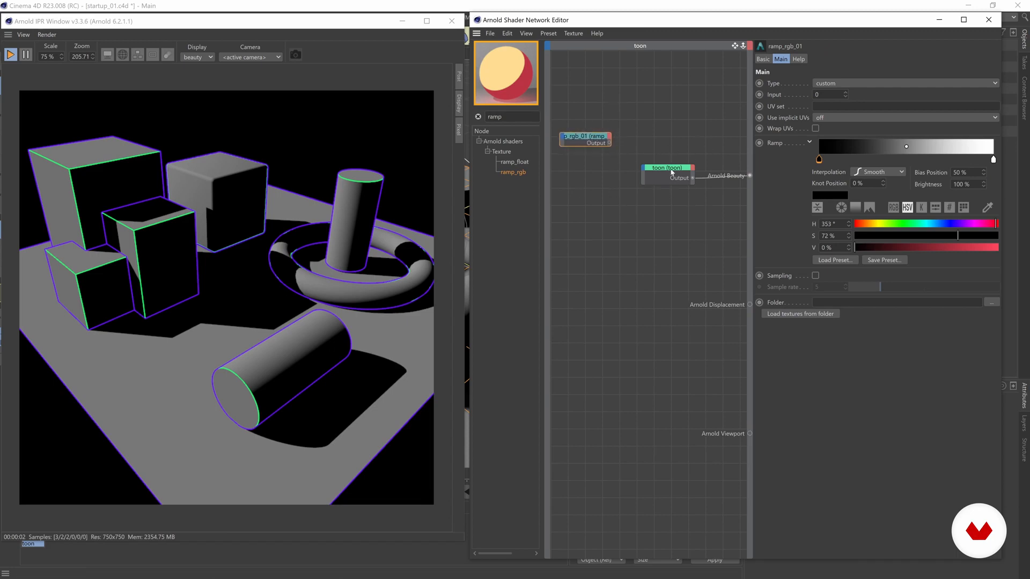
drag(661, 167, 669, 165)
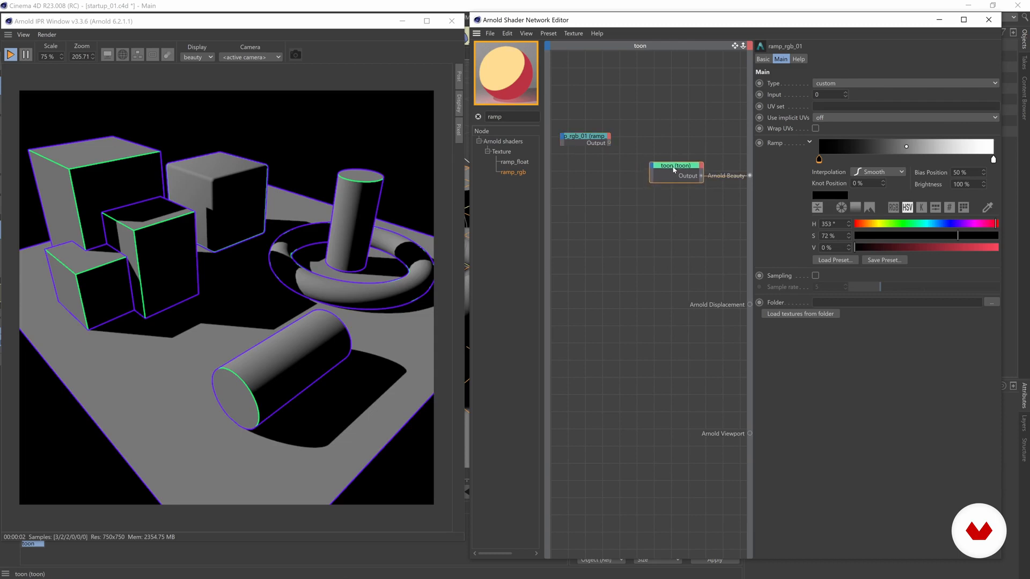
mouse_move(612, 143)
mouse_down()
mouse_move(652, 108)
mouse_move(629, 144)
mouse_move(610, 144)
mouse_up()
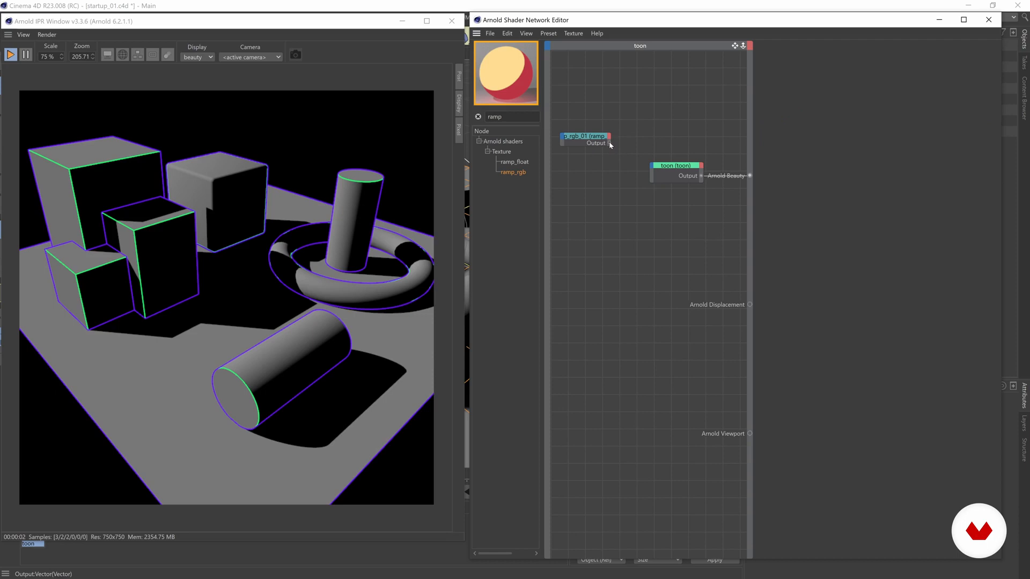
drag(649, 108, 652, 168)
Plug ramp_rgb_01 into the toon's Main > Base > Tonemap input and place the ramp beside it
click(652, 168)
mouse_move(663, 174)
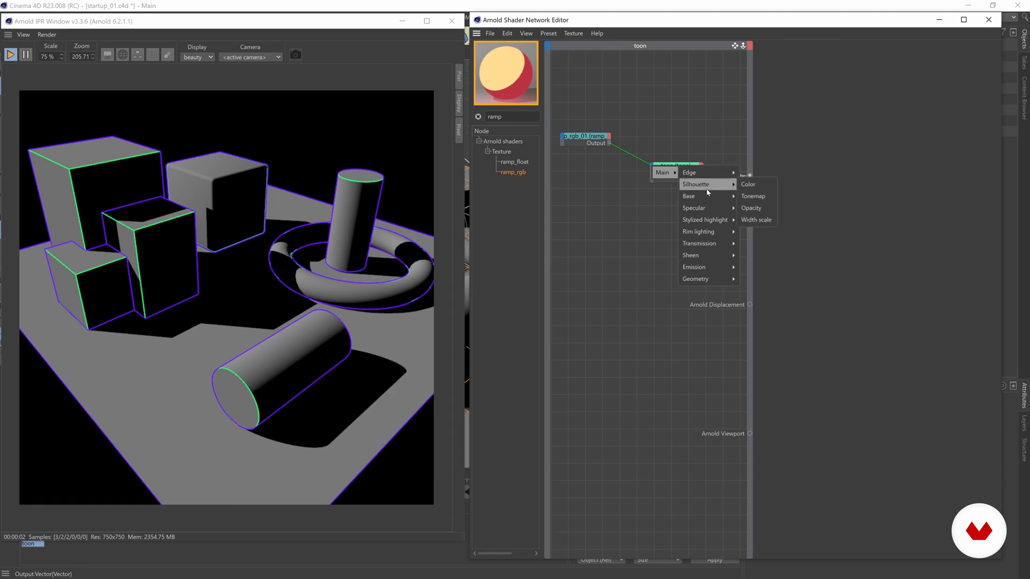
mouse_move(715, 269)
mouse_move(712, 198)
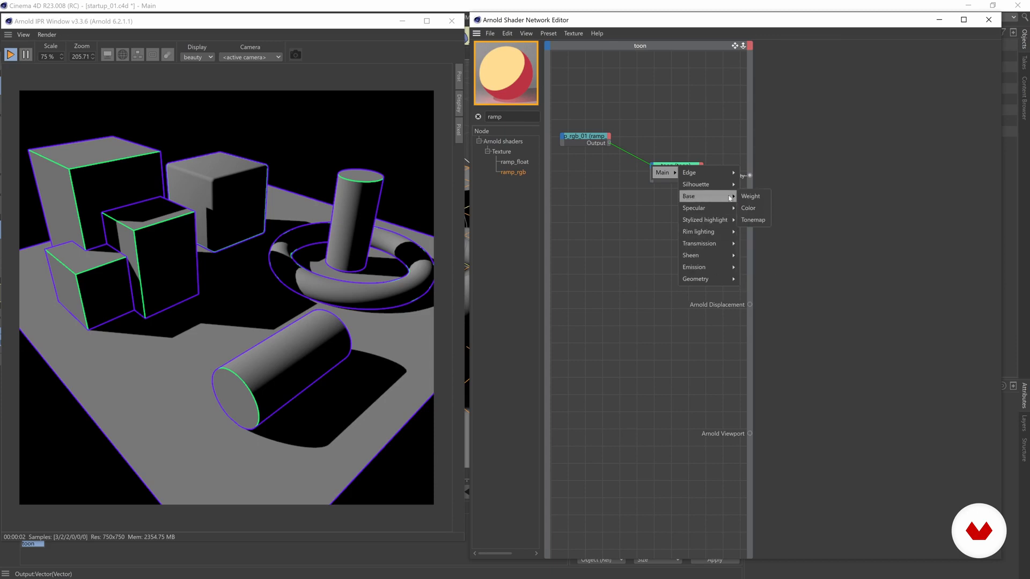
click(751, 220)
drag(603, 139, 592, 164)
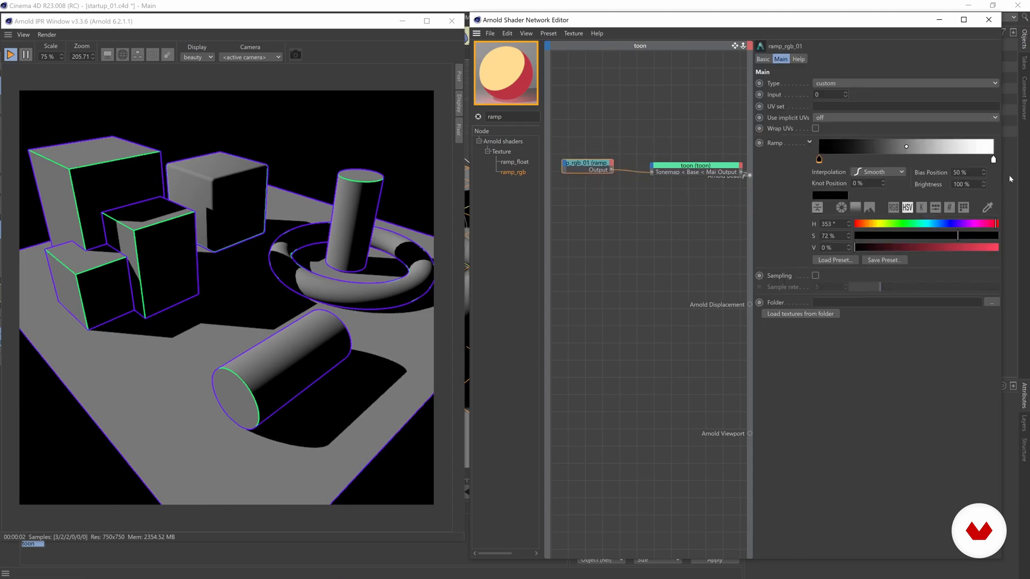
Set the ramp Type to u
drag(994, 160, 993, 159)
click(981, 140)
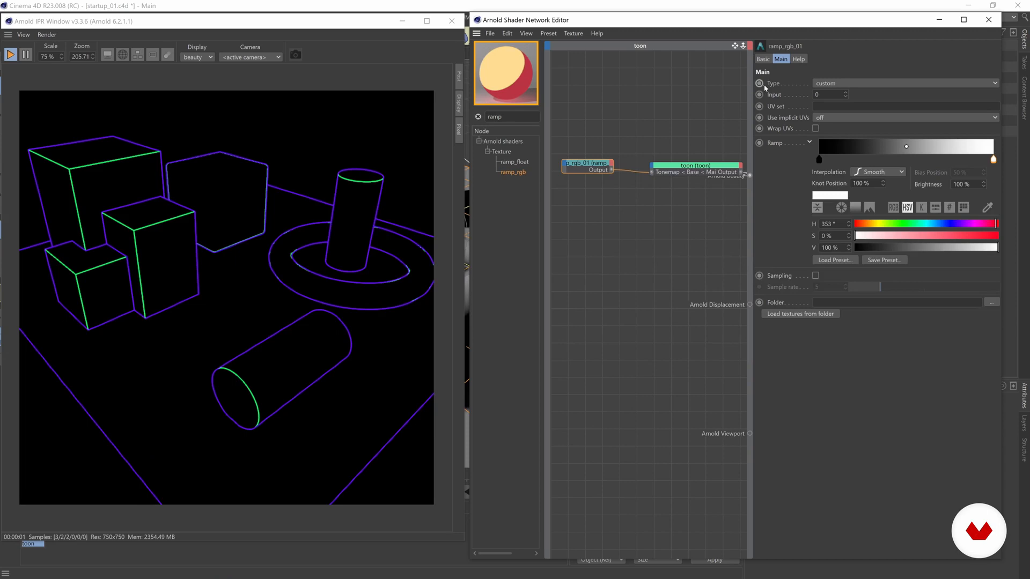
click(840, 84)
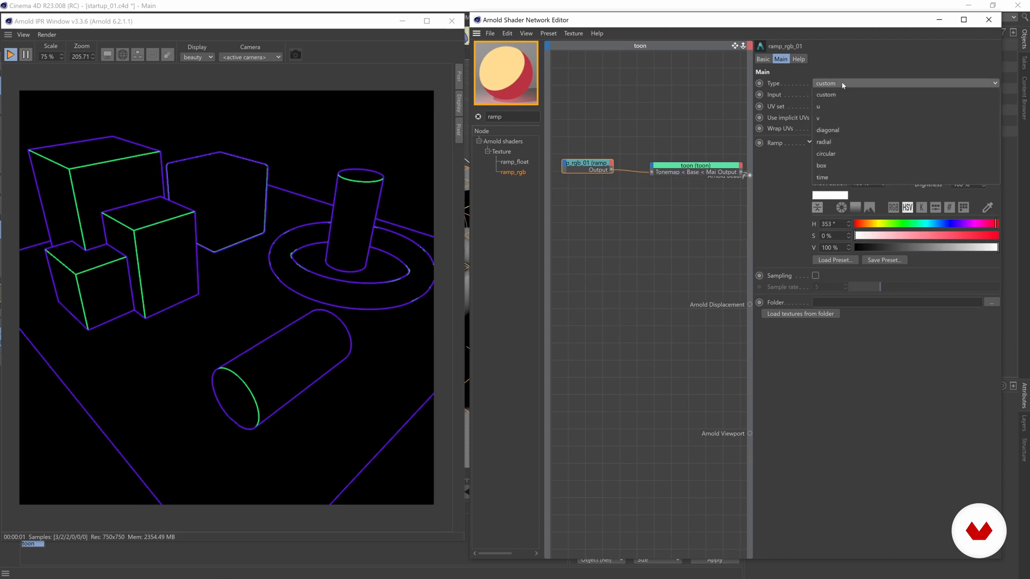
click(838, 107)
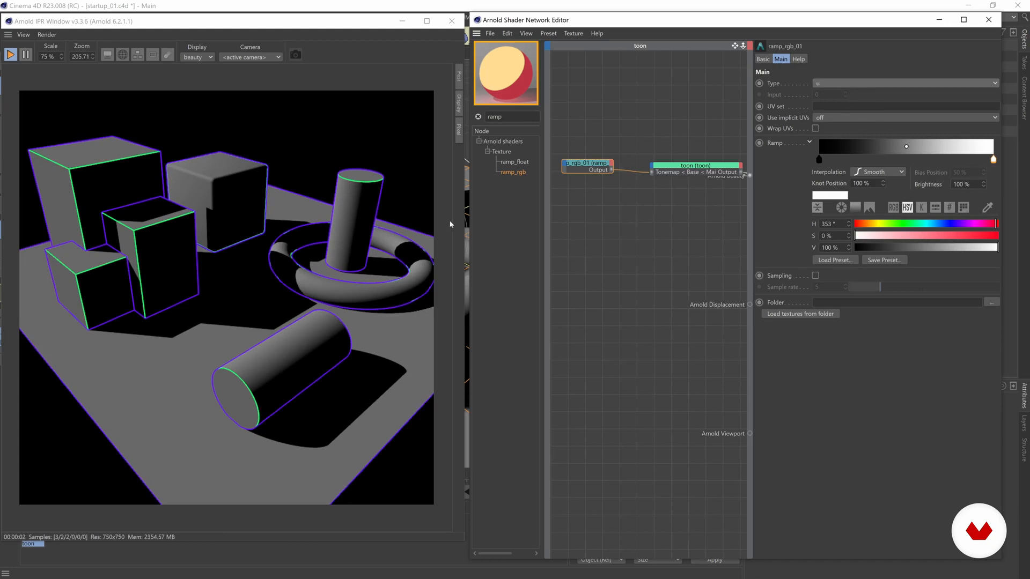
Add a new knot to the ramp and position the white knot at about 36.111%
click(891, 83)
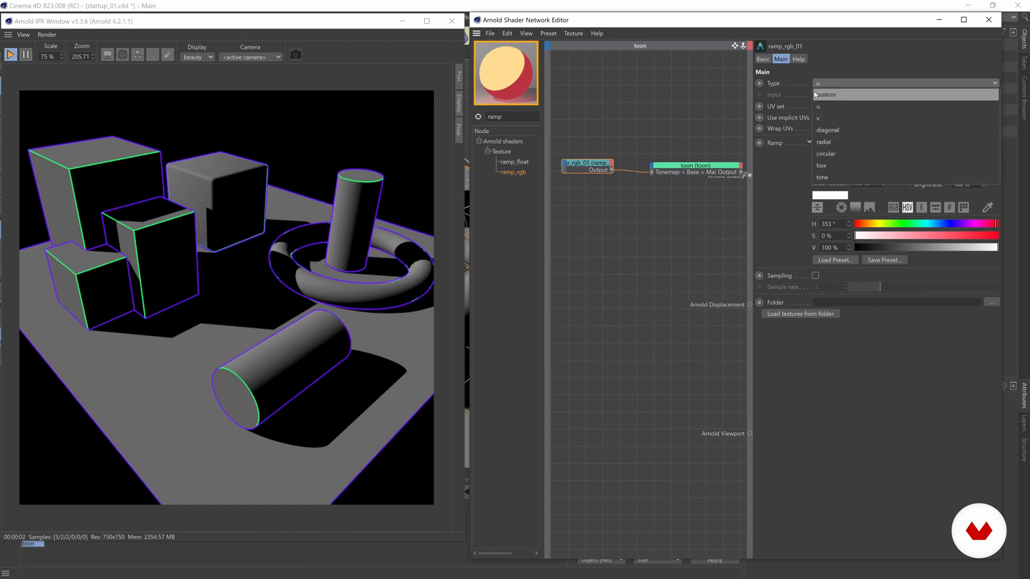
click(834, 70)
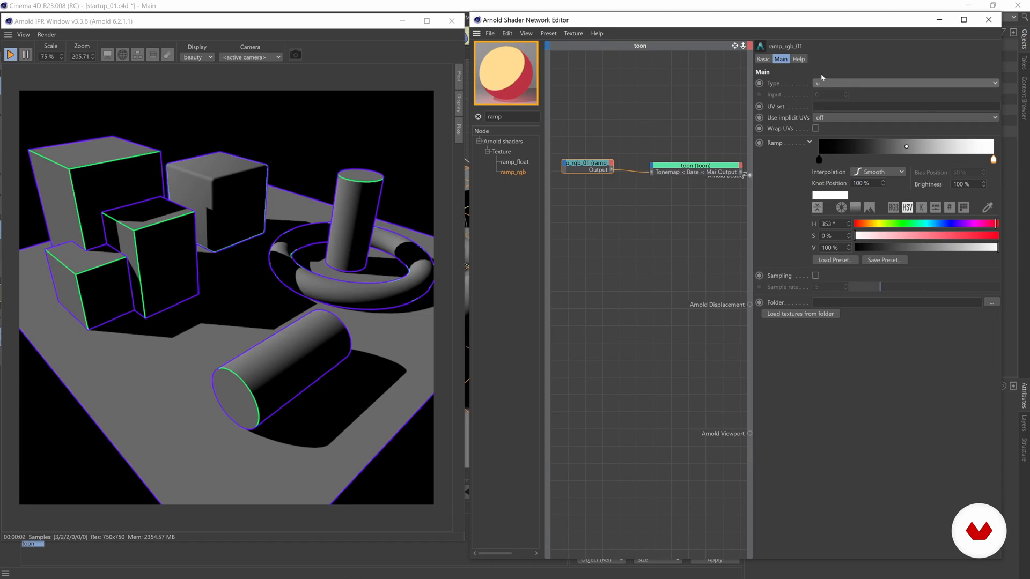
click(822, 83)
click(876, 159)
drag(994, 164, 884, 163)
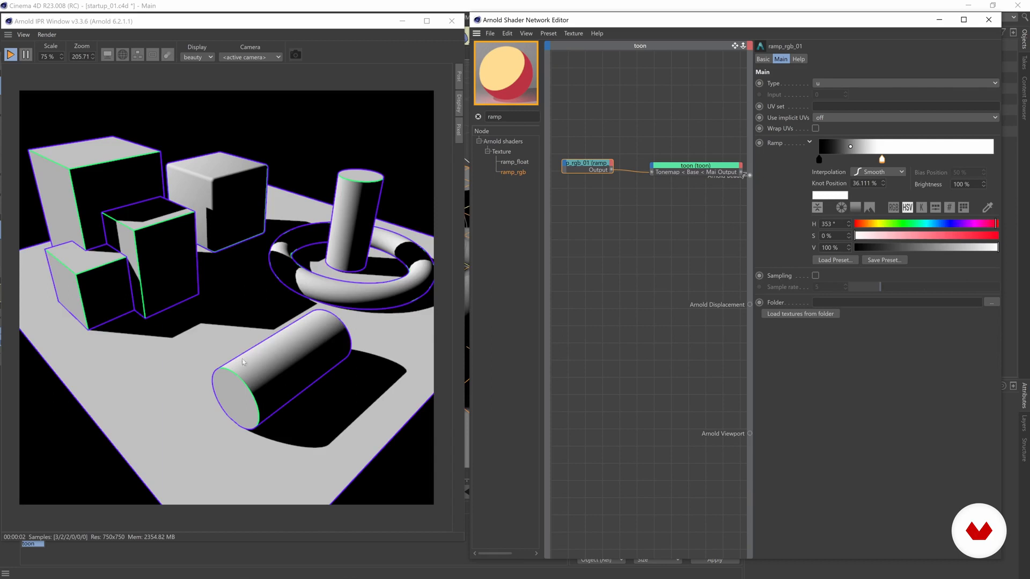
Try new knot colours: make the first knot blue and the 36% knot green, then red
click(818, 160)
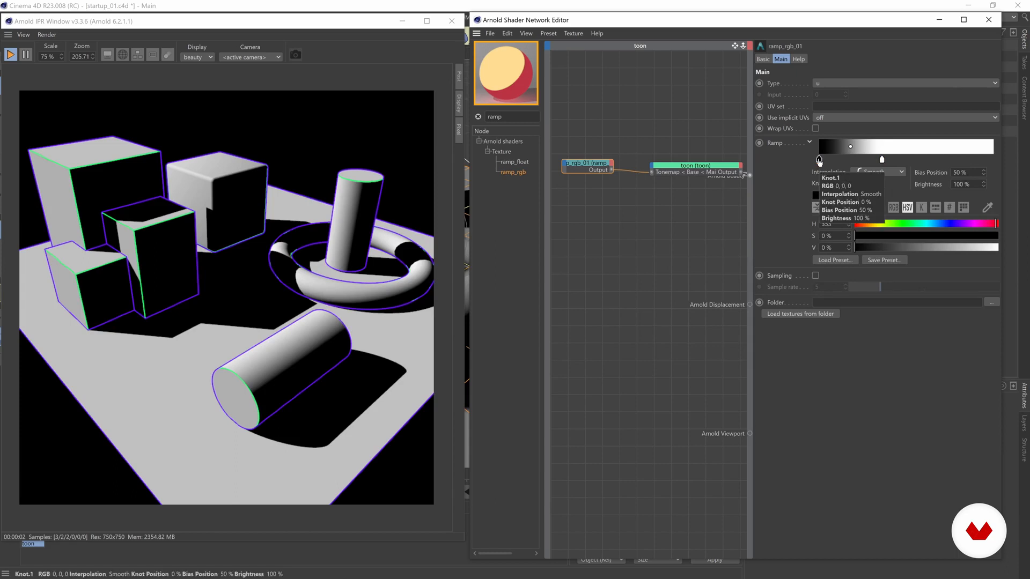
drag(949, 224, 974, 236)
click(961, 236)
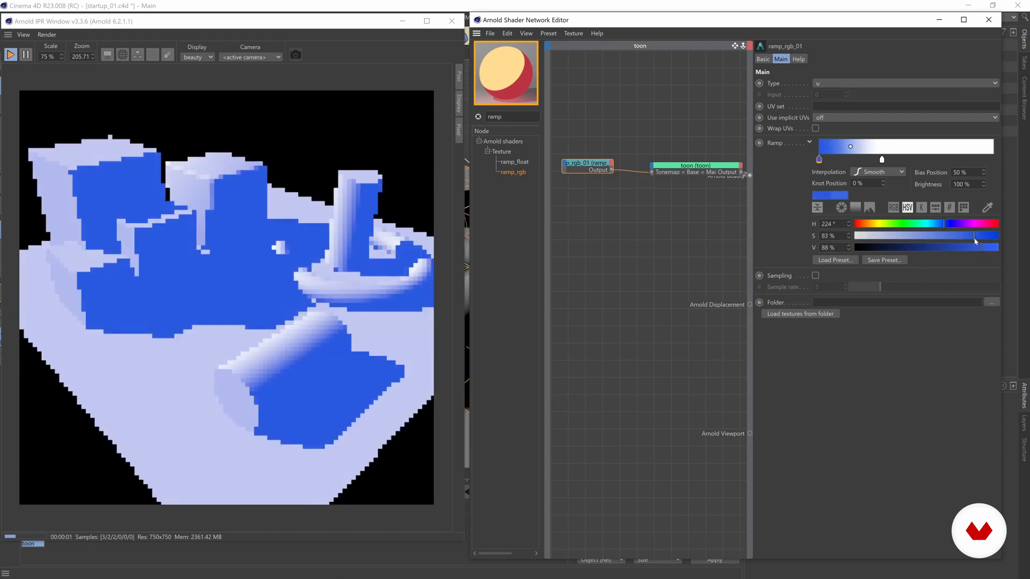
click(882, 160)
click(908, 224)
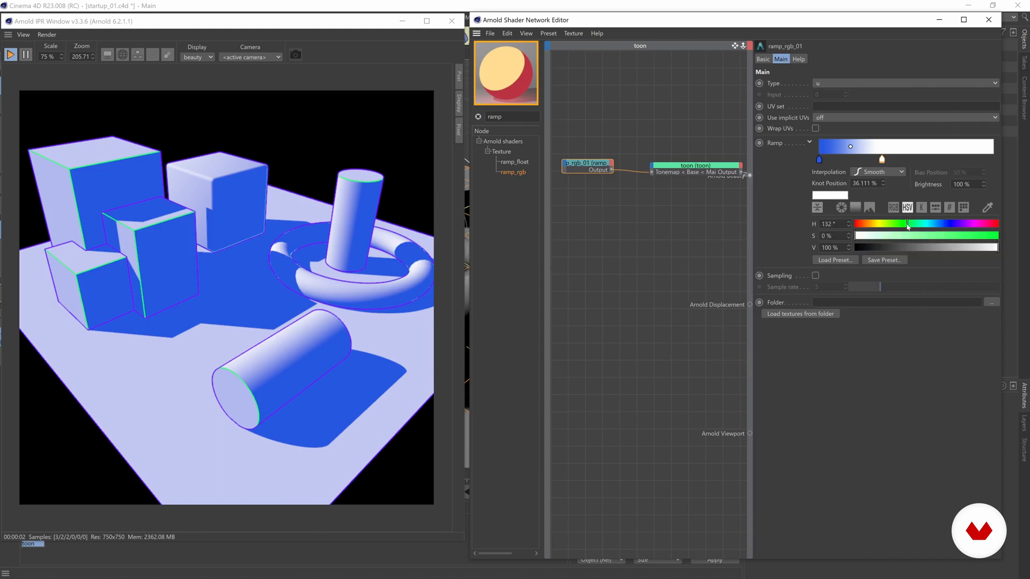
click(958, 236)
click(987, 247)
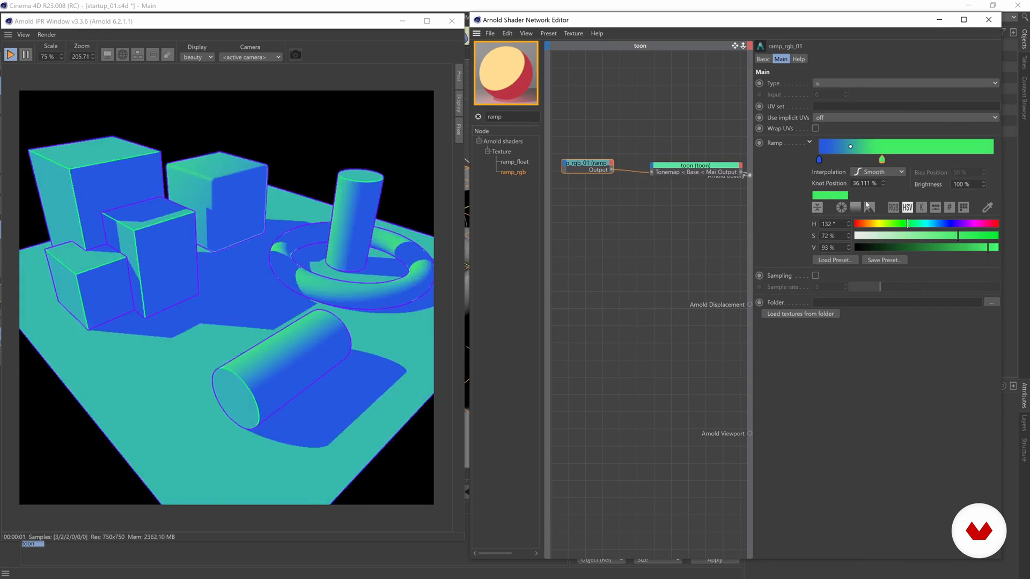
drag(869, 224, 855, 223)
Make the first knot red and the right knot yellow-orange (H 46°, S 76%, V 97%), then select the toon node
click(819, 160)
drag(942, 224, 999, 224)
click(882, 160)
drag(867, 225, 873, 224)
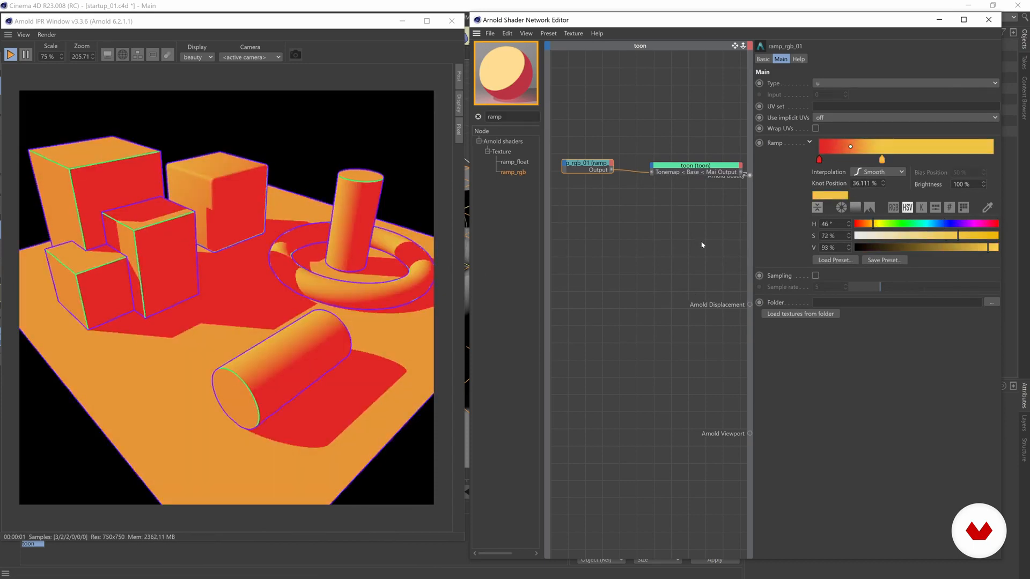
drag(992, 248, 996, 248)
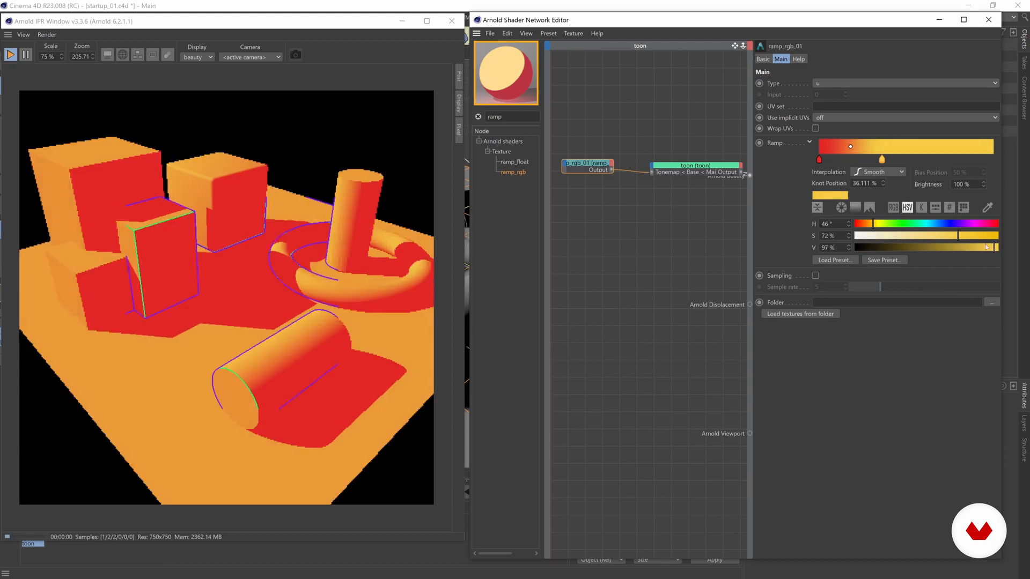
click(963, 236)
click(964, 237)
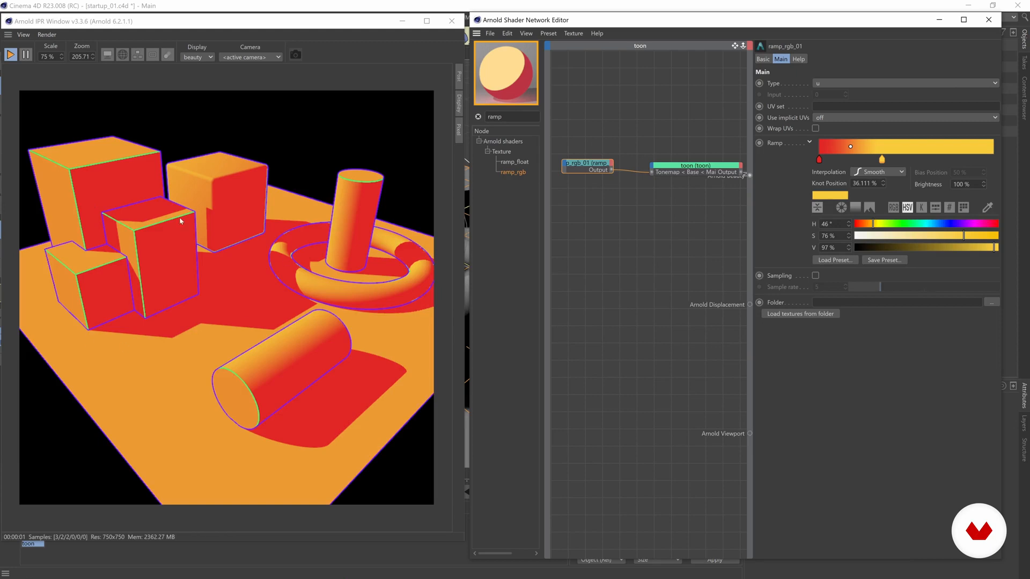
click(690, 165)
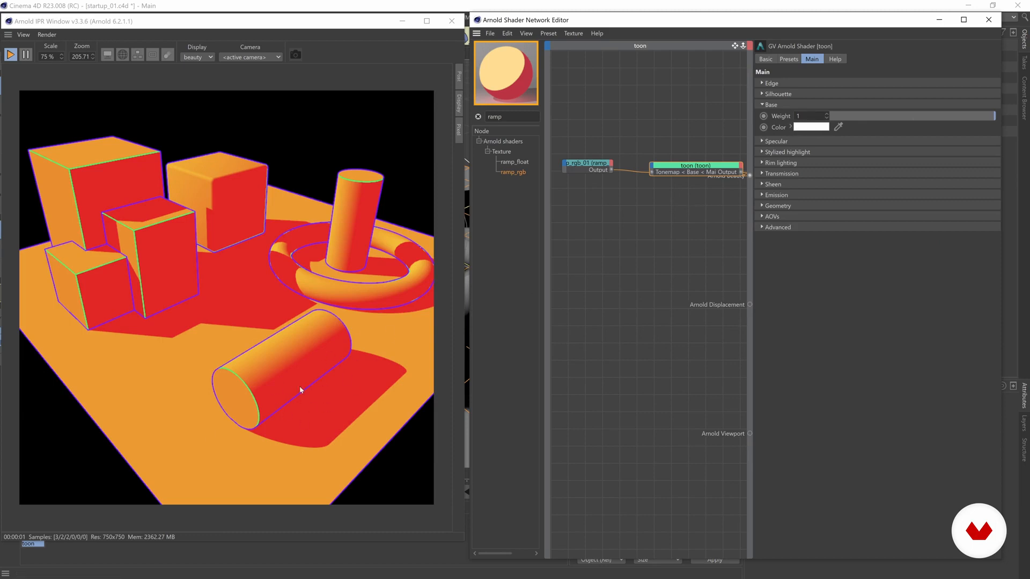
Tint the toon shader's Base Color blue by raising its saturation
click(788, 127)
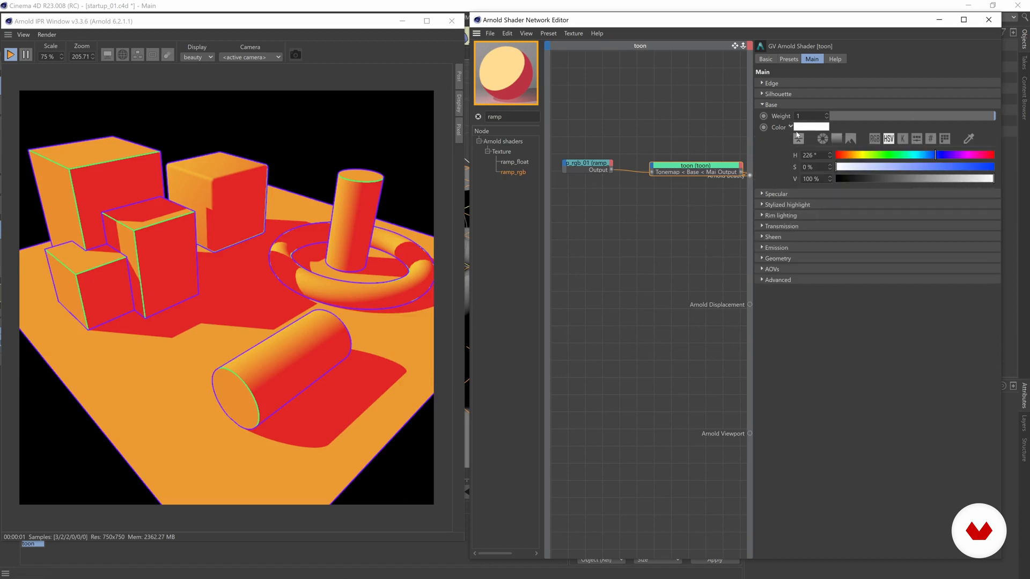
drag(564, 171, 564, 174)
key(ctrl+z)
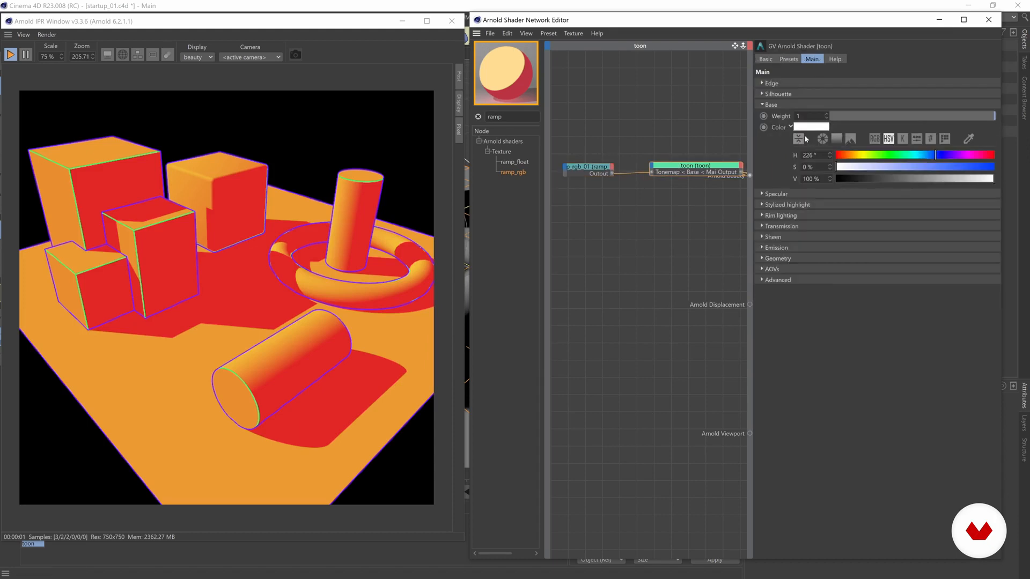
drag(917, 167, 932, 167)
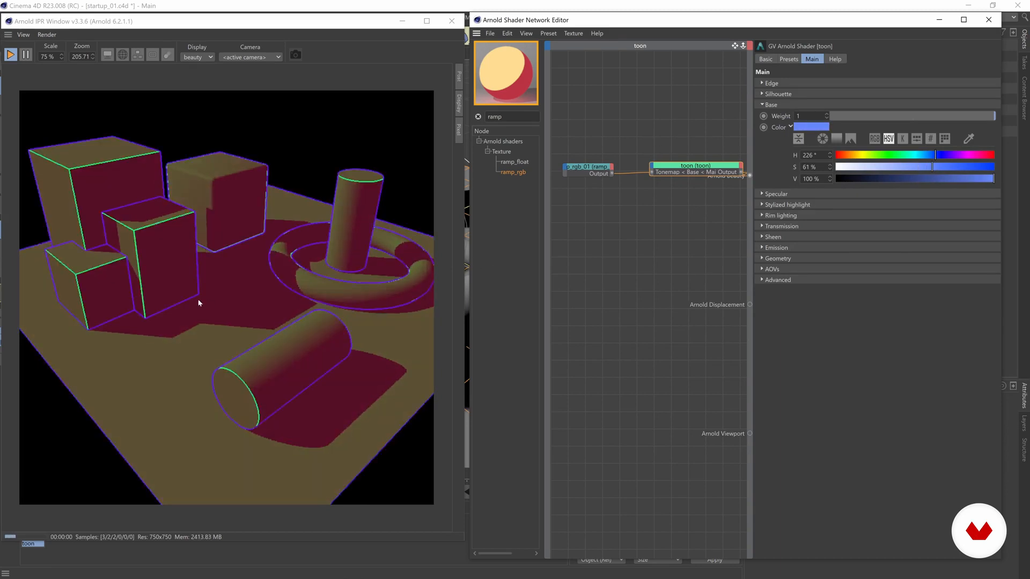
Reset the toon Base Color to white with S at 0%, then select ramp_rgb_01
click(587, 169)
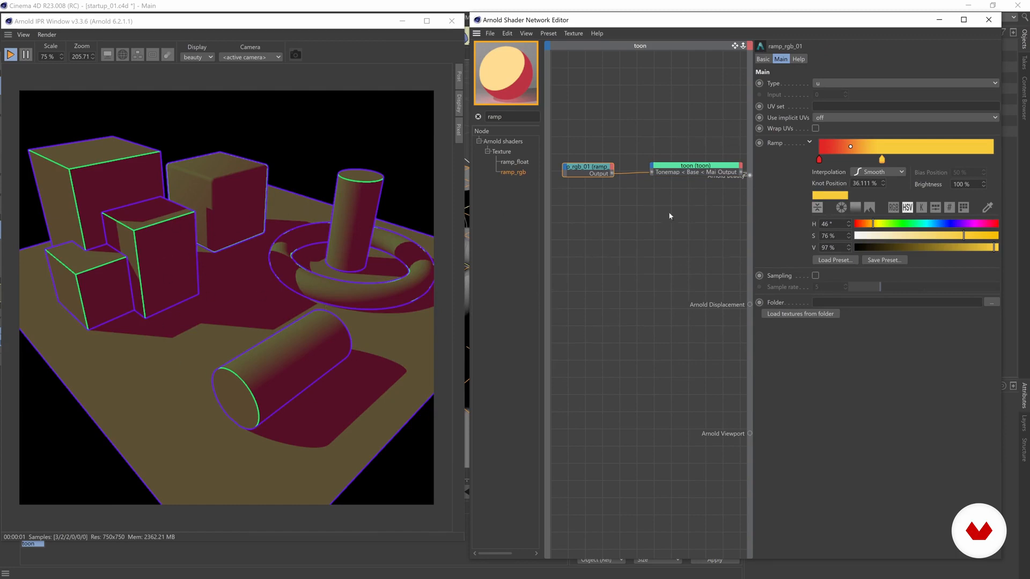
click(695, 165)
drag(906, 167, 786, 167)
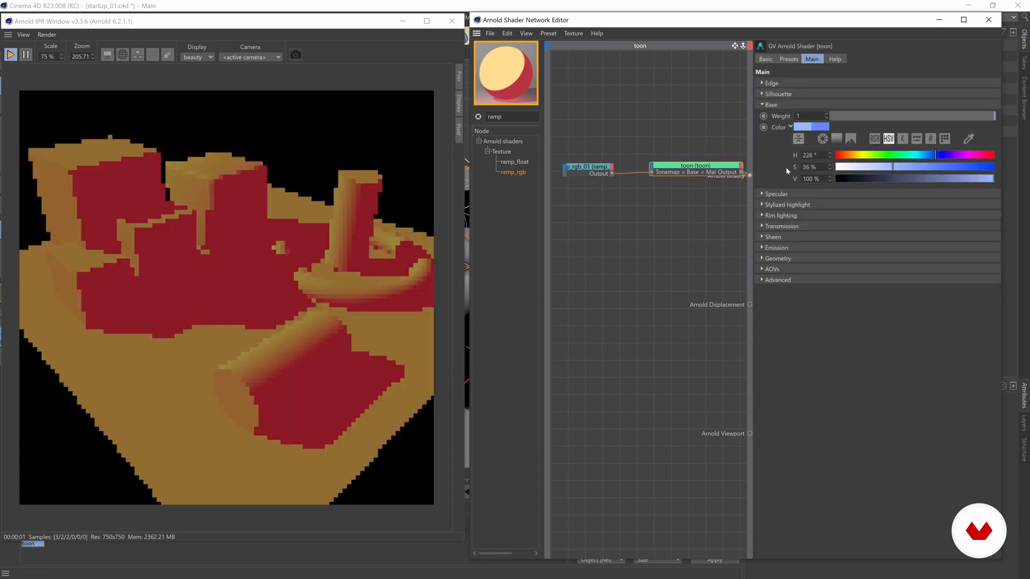
click(658, 128)
drag(576, 168, 582, 172)
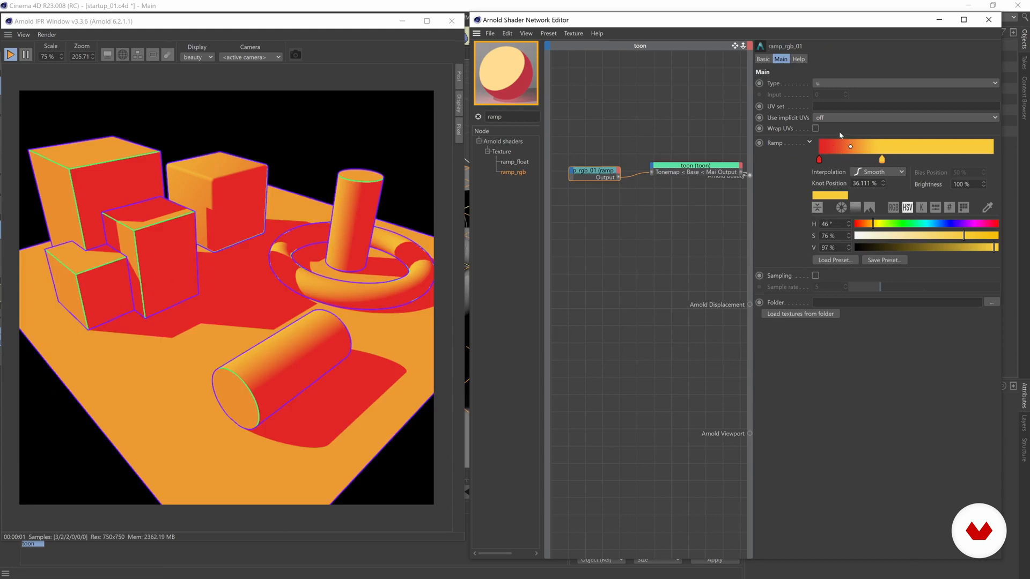
Set the red knot at 0% to Step interpolation so it jumps abruptly to yellow
click(819, 159)
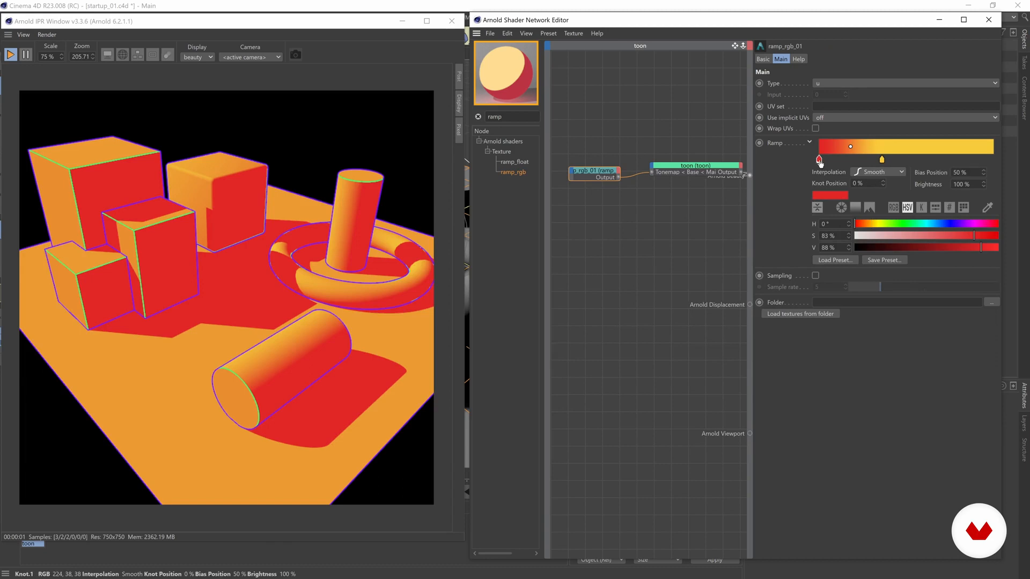
click(881, 160)
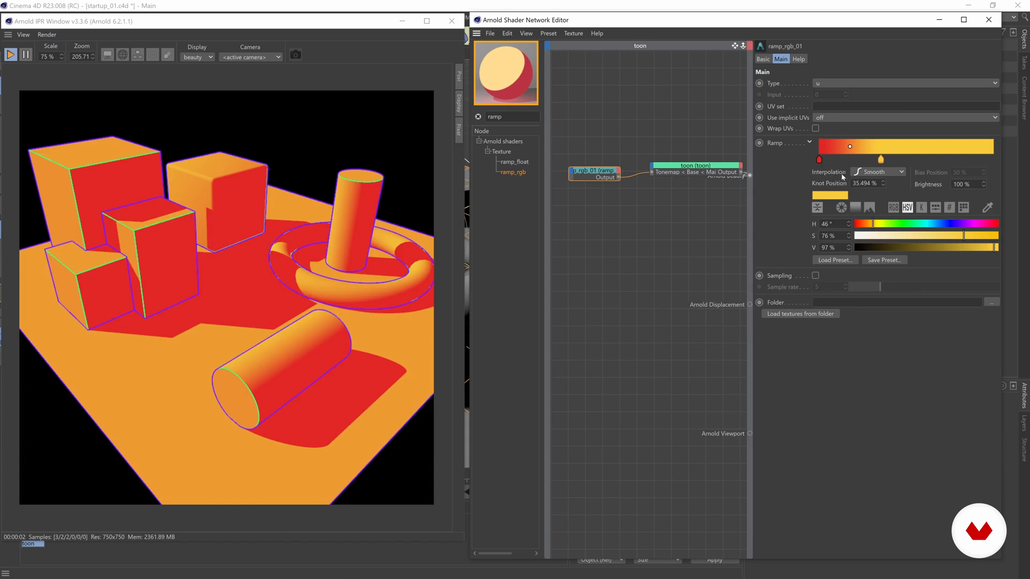
click(818, 158)
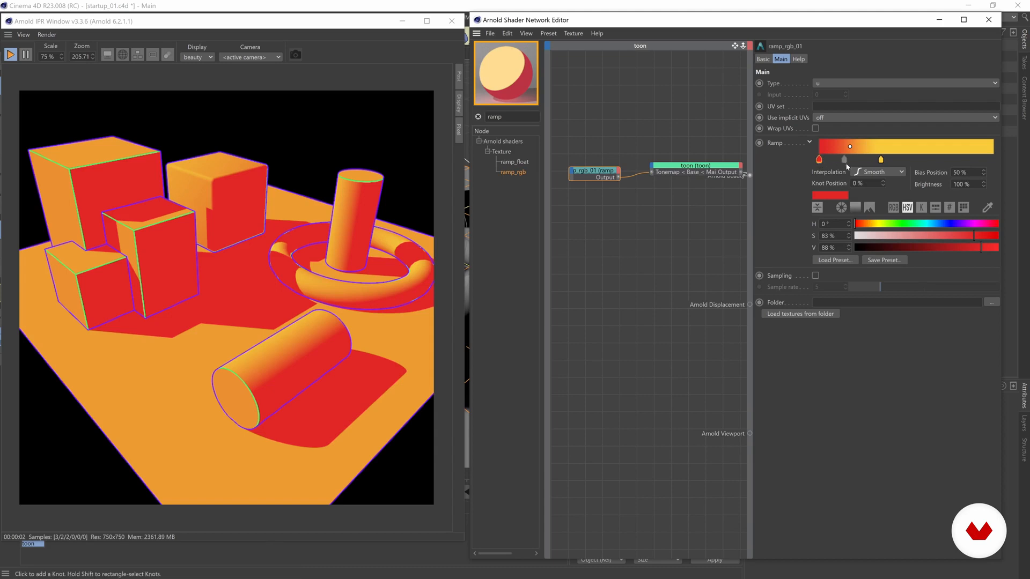
click(877, 175)
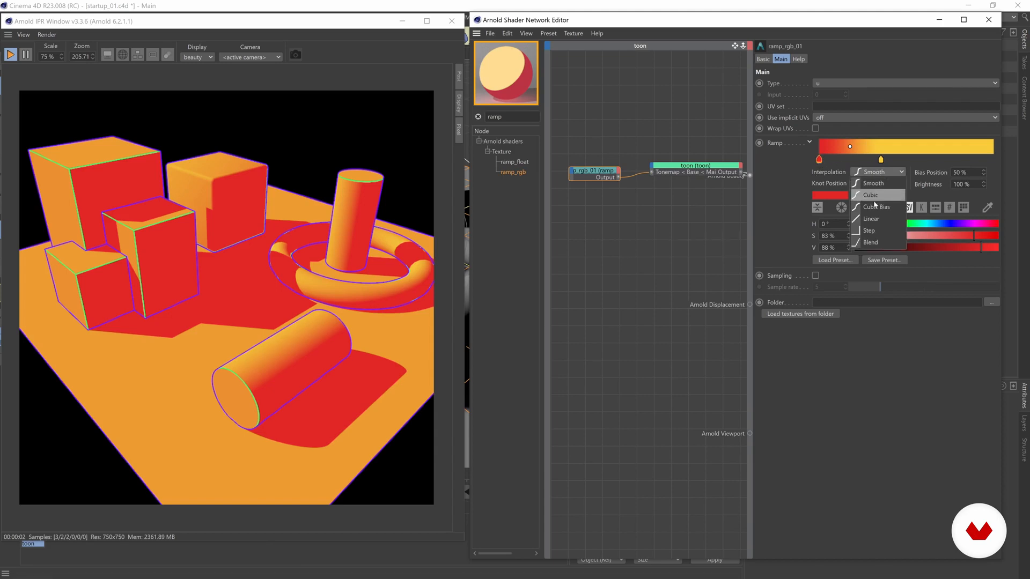
click(868, 230)
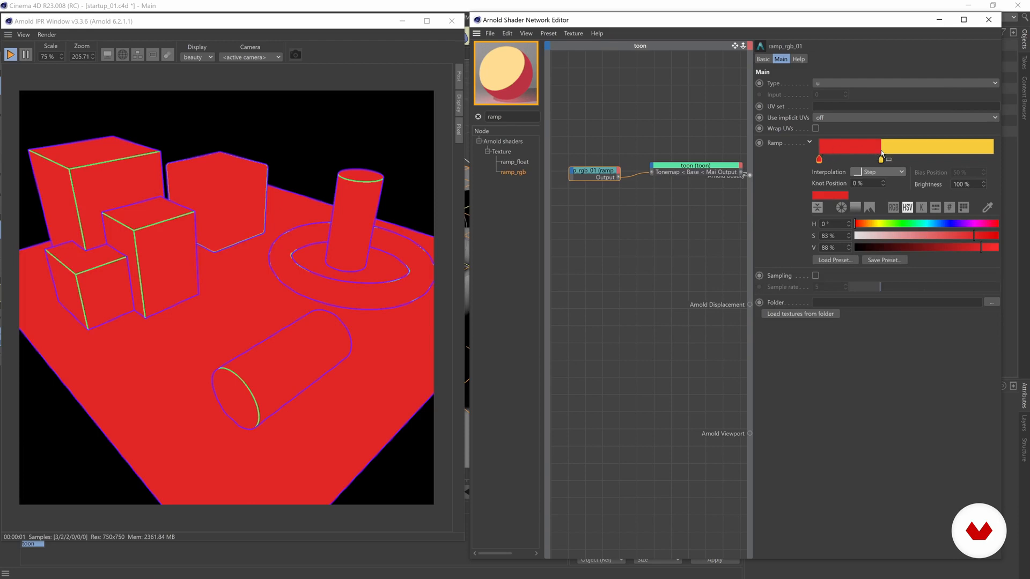
Slide the yellow knot left to about 19% and add a third knot at 8.951%
drag(880, 159, 854, 160)
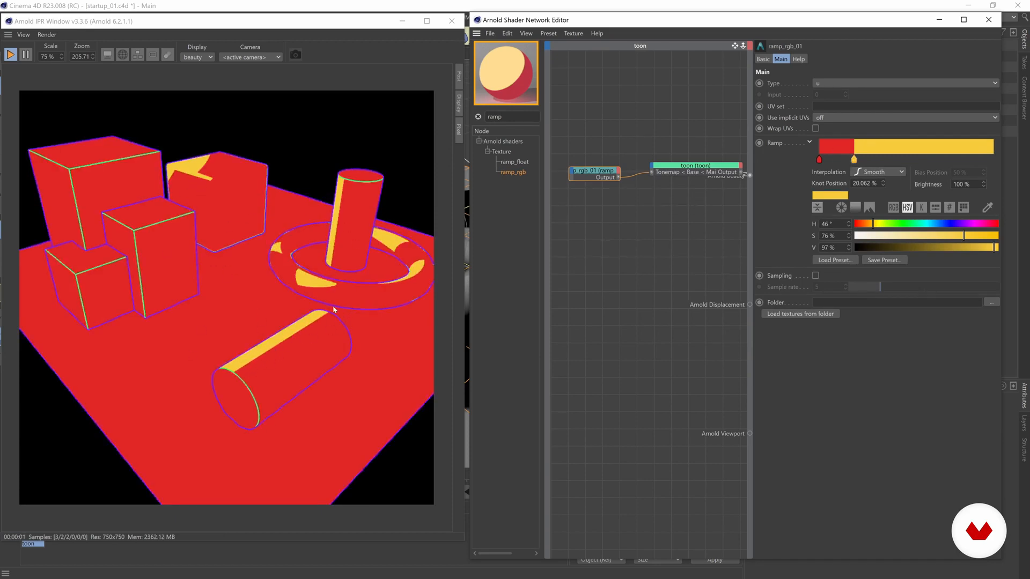
drag(853, 160, 853, 160)
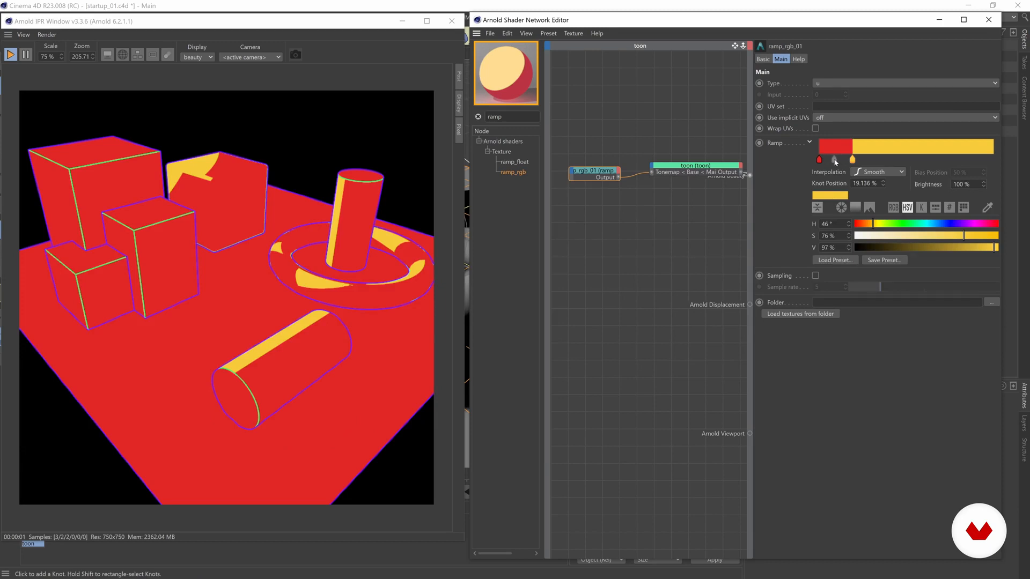
click(836, 160)
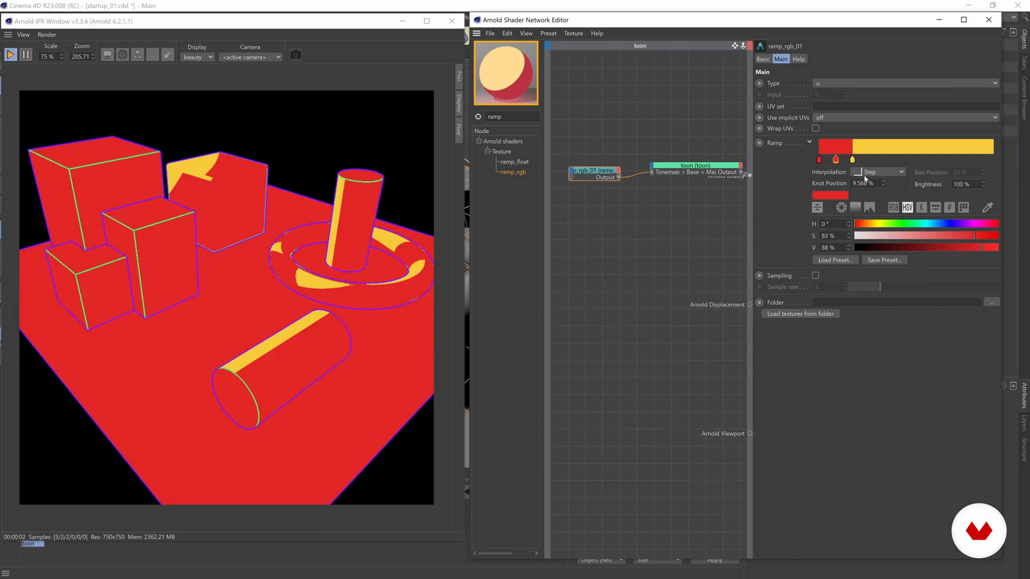
drag(836, 161, 835, 160)
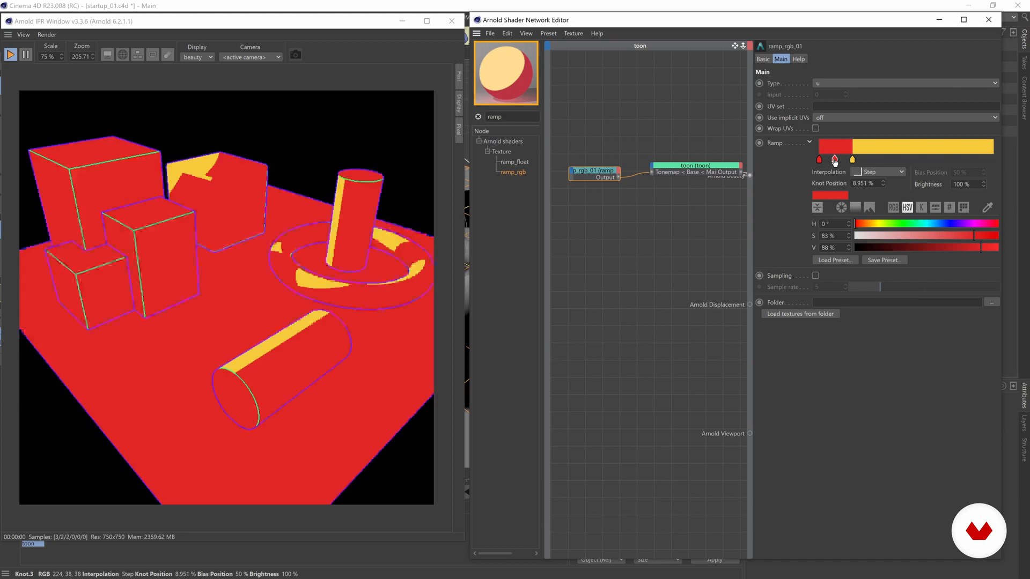
Make the middle knot orange at hue 22° and reposition it along the ramp
click(863, 225)
drag(862, 223, 863, 222)
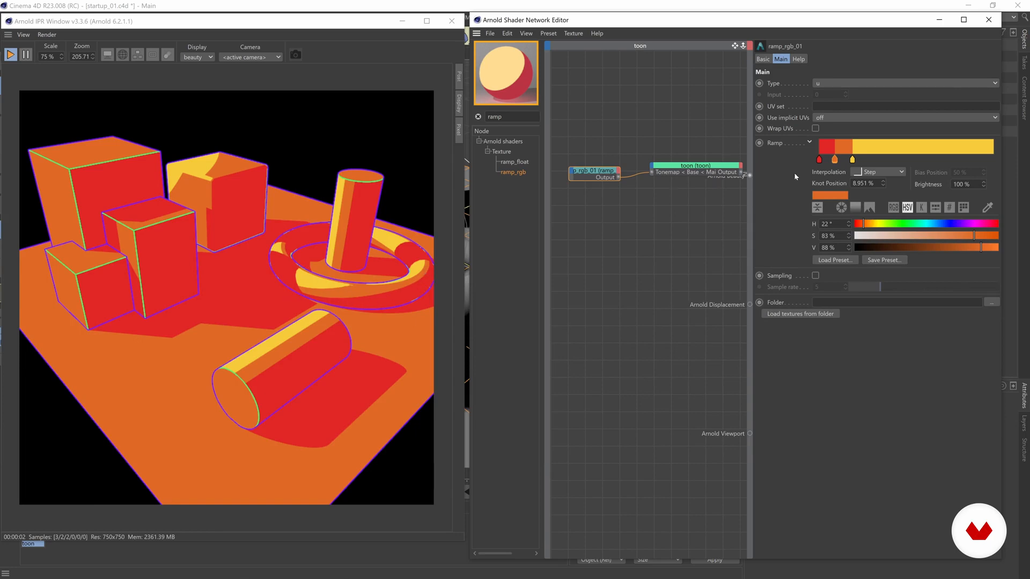
drag(834, 159, 859, 161)
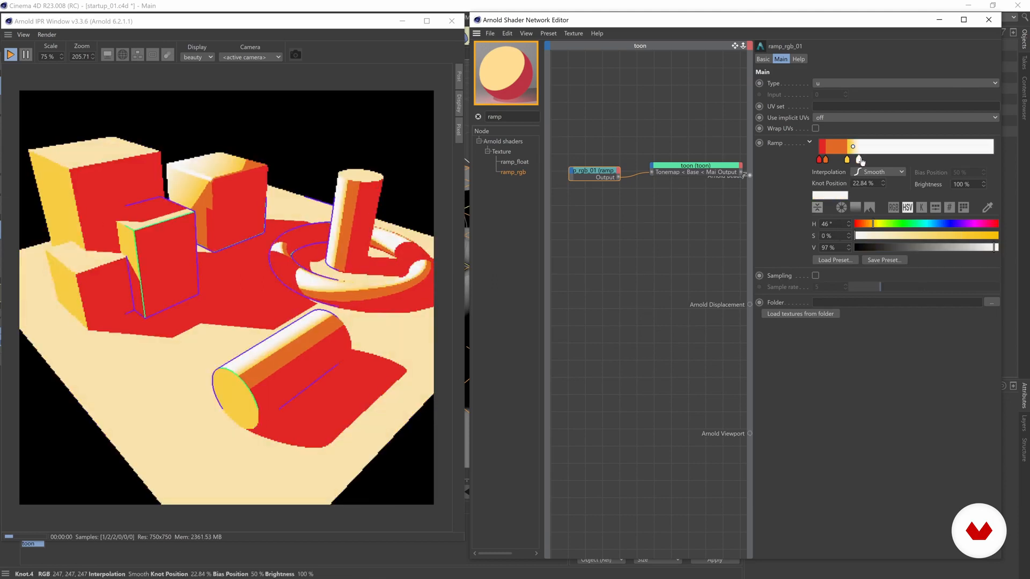
drag(859, 161, 860, 160)
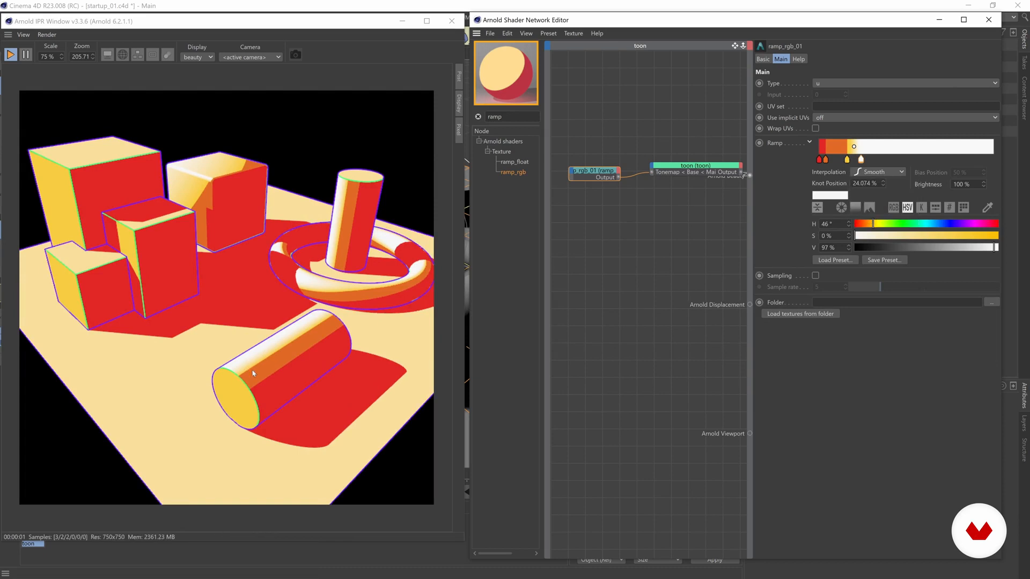
Set the yellow knot to Step at 16.667%, shift the white knot, and tidy the ramp and toon nodes
click(847, 160)
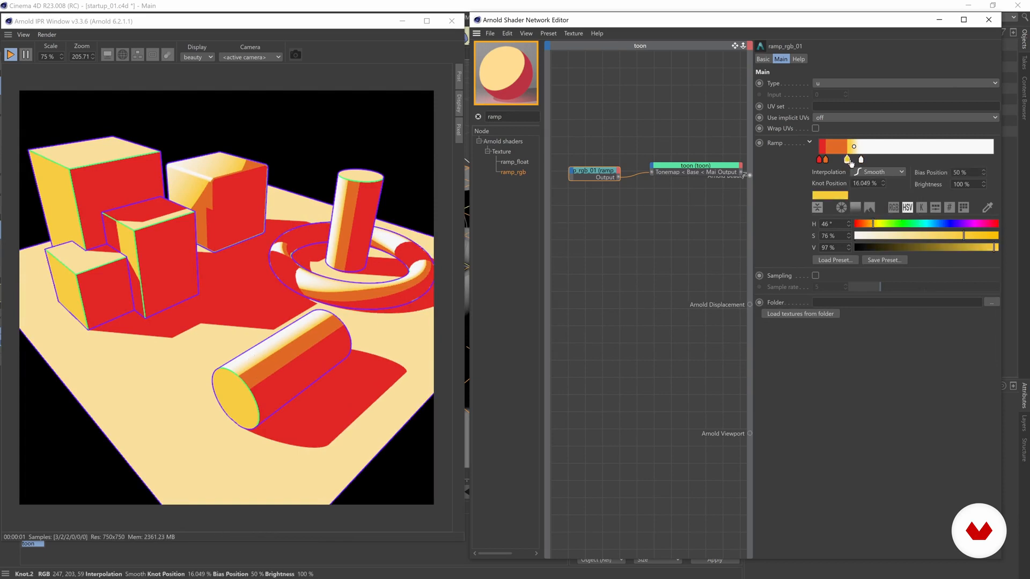
click(878, 172)
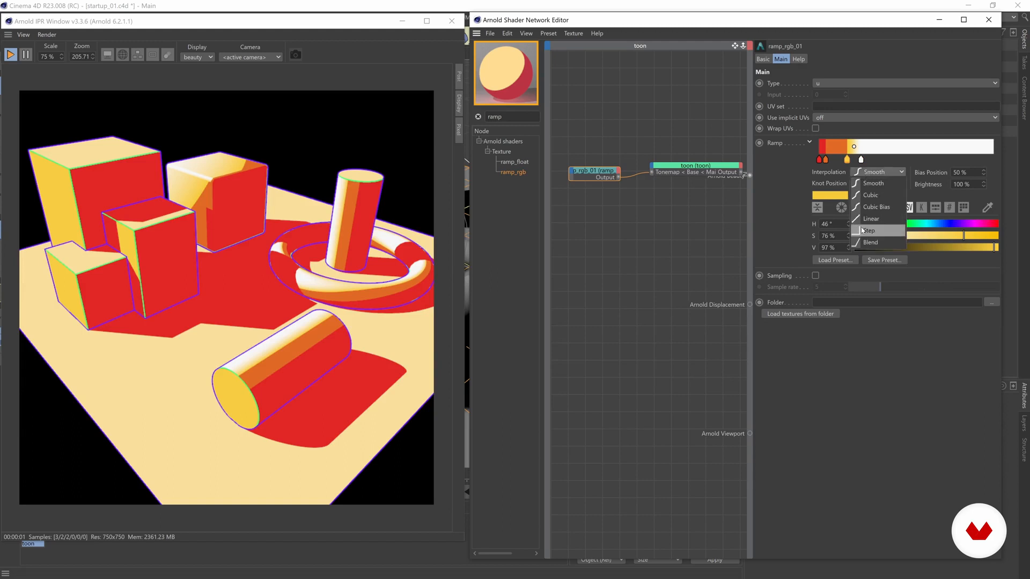
click(874, 230)
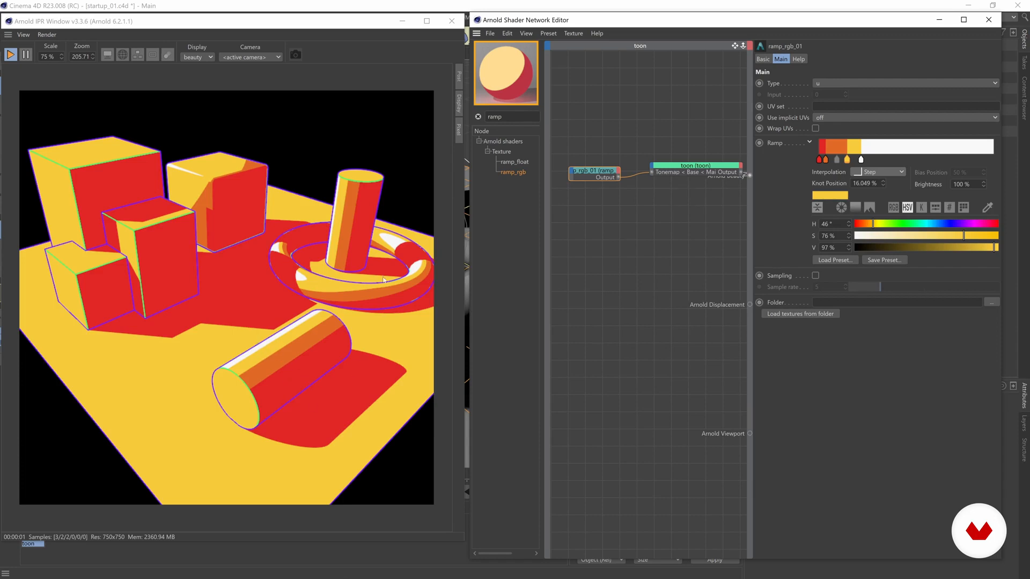
drag(861, 160, 847, 159)
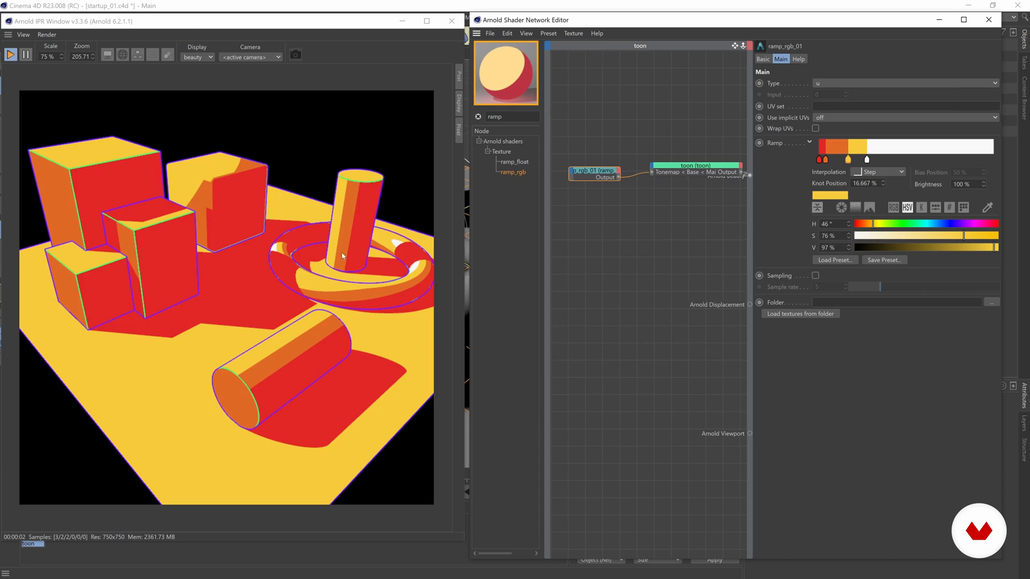
drag(607, 173, 600, 178)
drag(683, 165, 671, 164)
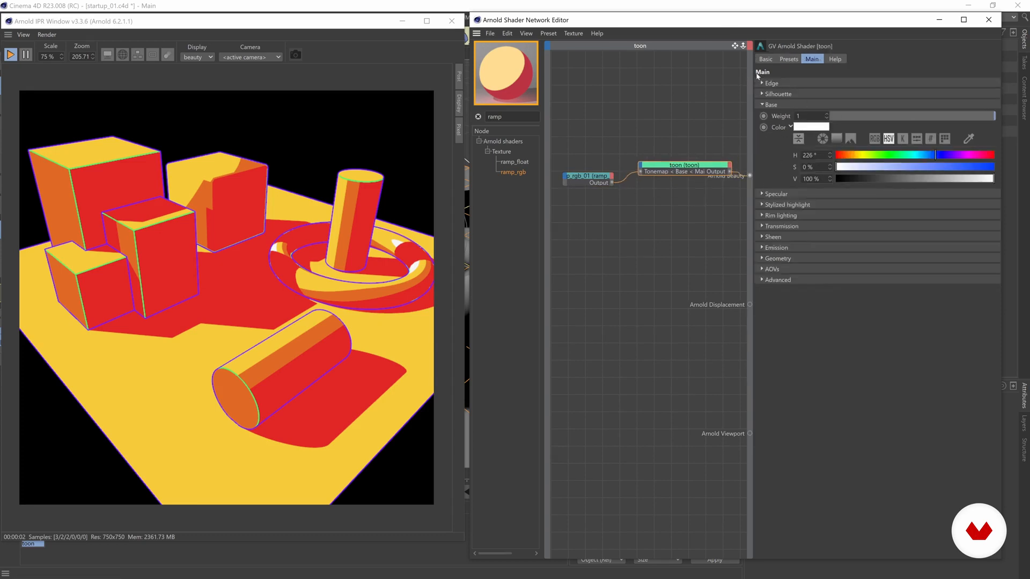
Paste a copy of the ramp node and move it to the graph's top-left
click(762, 83)
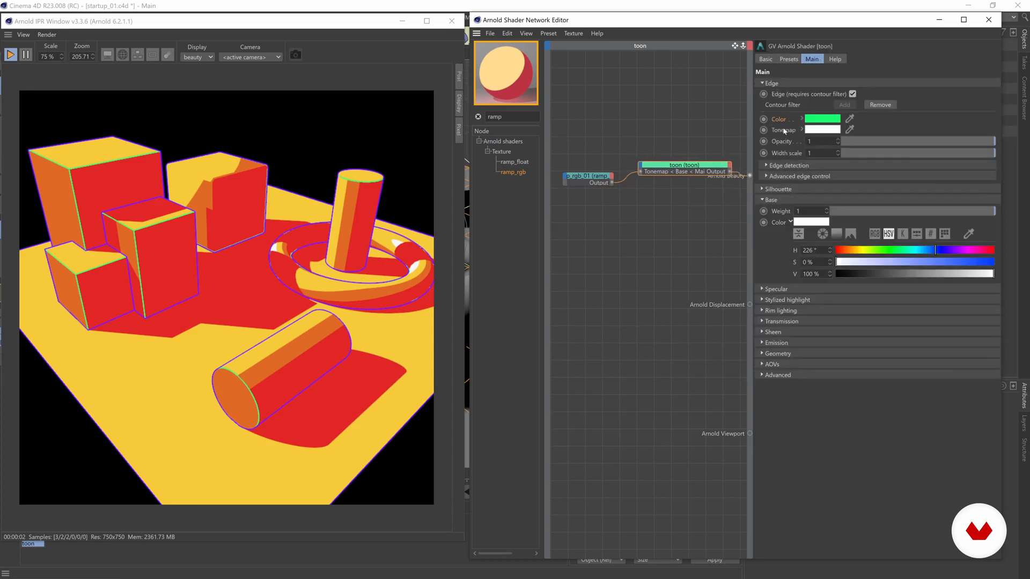
drag(585, 173, 586, 181)
key(ctrl+v)
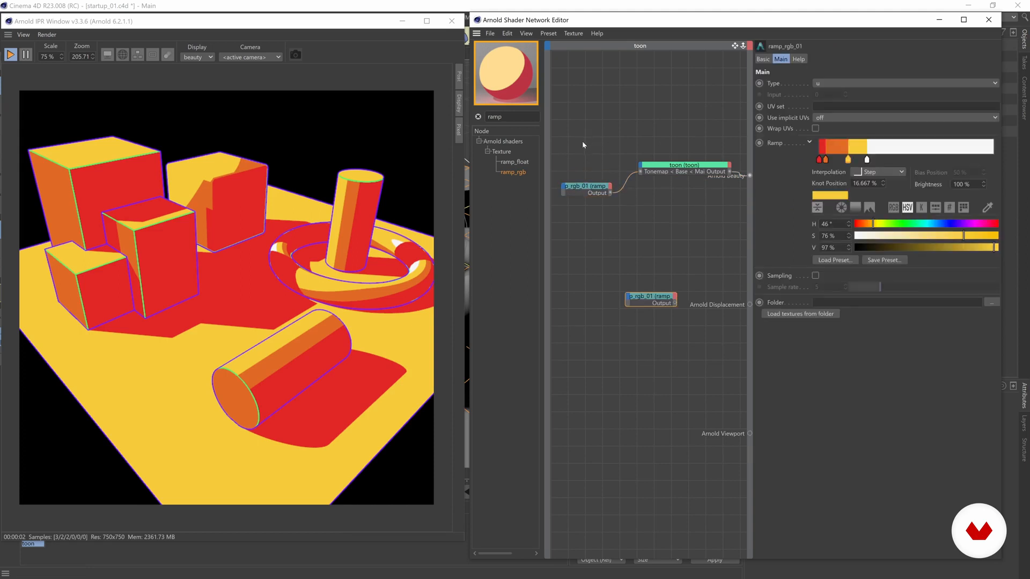
drag(642, 298, 574, 125)
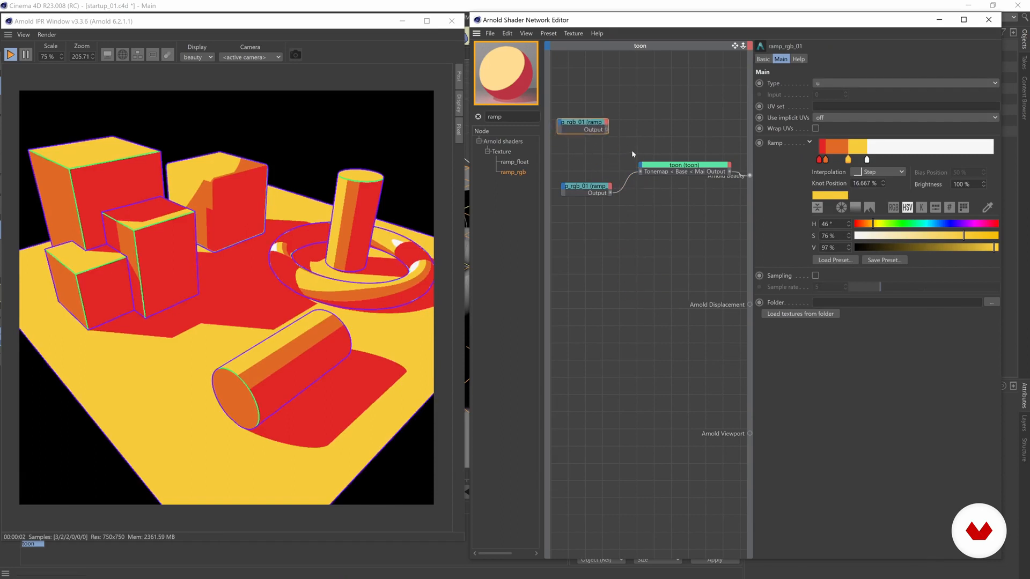
Connect the upper ramp's output to the toon's Main > Edge > Tonemap input
drag(645, 121, 640, 165)
click(641, 163)
mouse_move(649, 171)
mouse_move(682, 171)
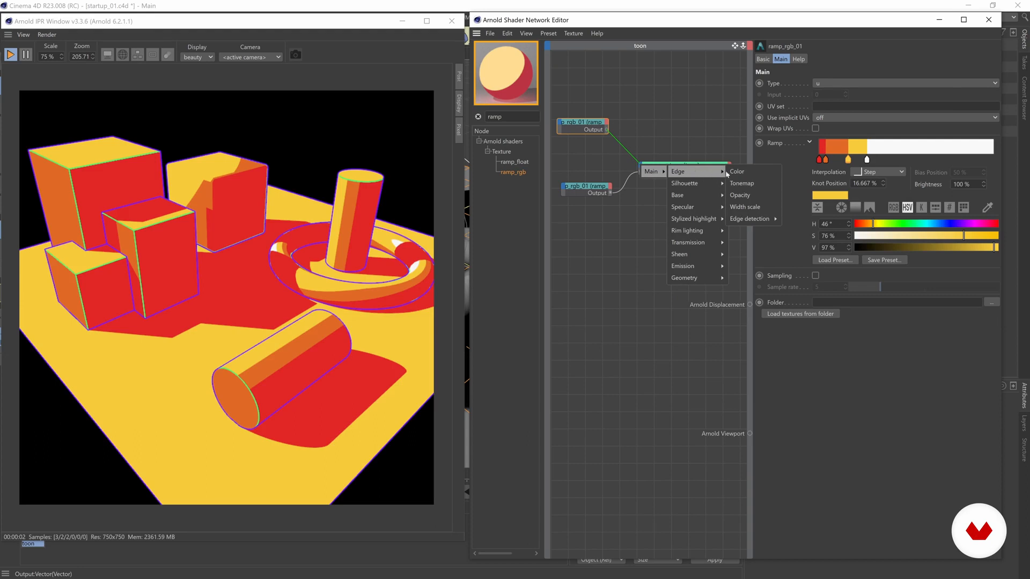
click(742, 183)
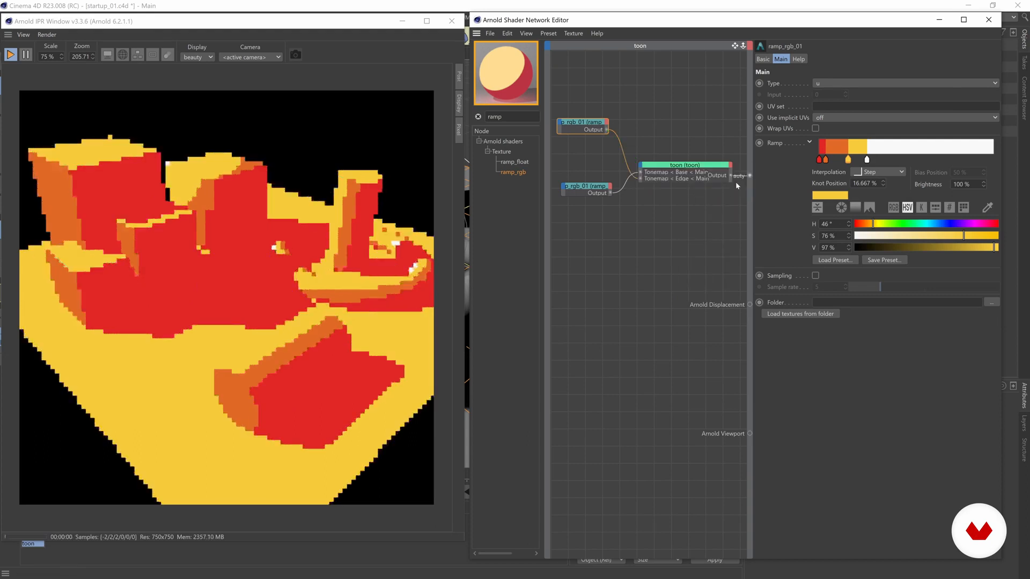
click(655, 177)
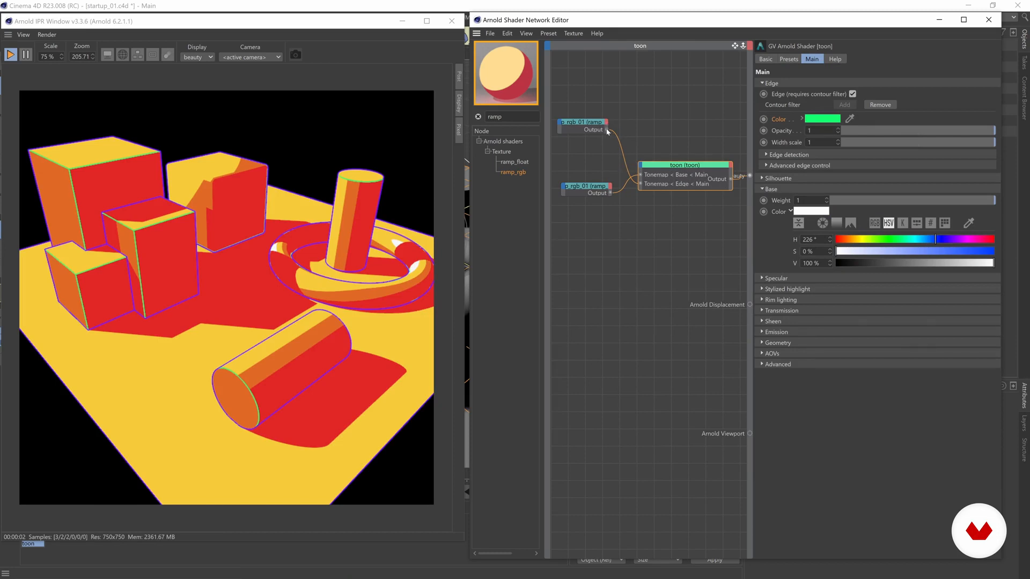
Connect the upper ramp to the toon's Main > Silhouette > Tonemap input as well
drag(612, 131, 642, 168)
mouse_move(652, 170)
mouse_move(687, 182)
click(744, 195)
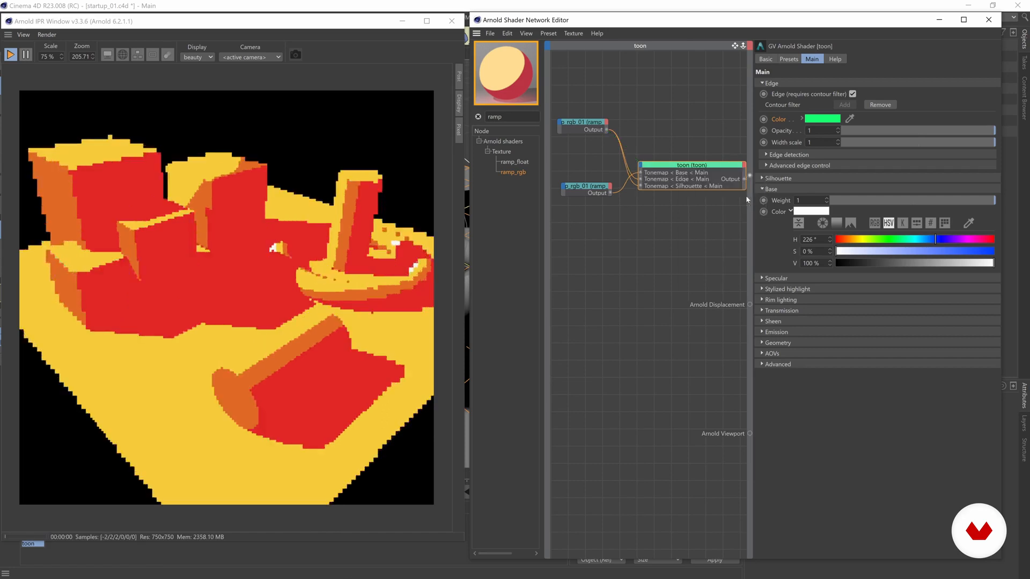
drag(579, 126, 580, 119)
click(691, 150)
click(687, 167)
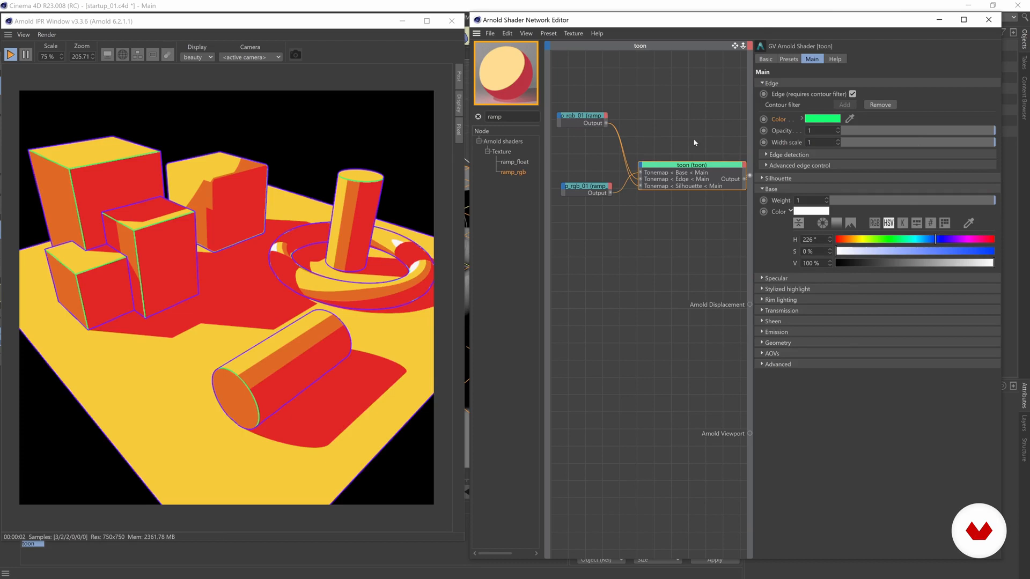
Make the toon Edge Color white, and the Silhouette Color white by dropping its S to 0%
click(802, 119)
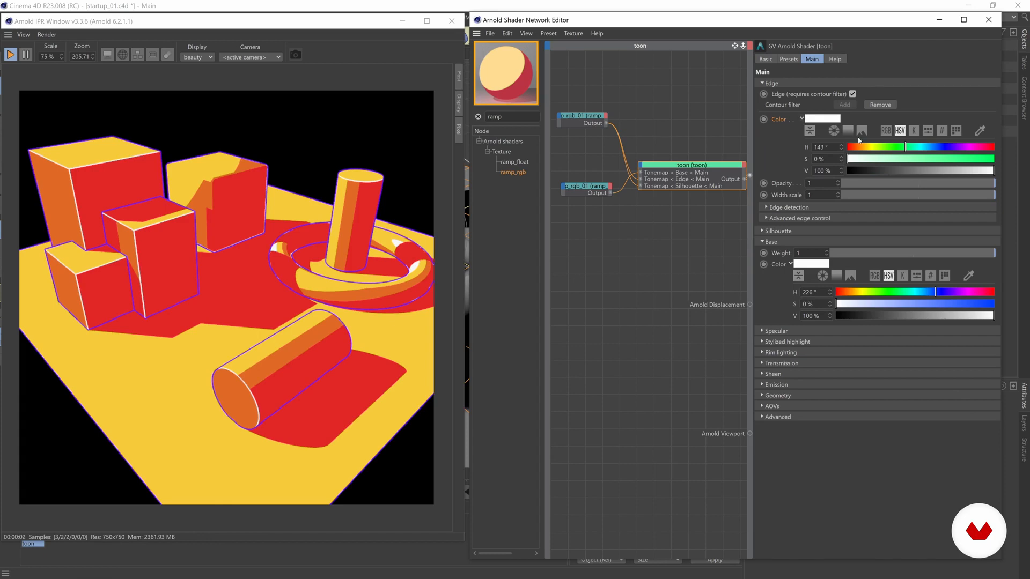
click(802, 119)
click(761, 178)
drag(899, 240, 839, 240)
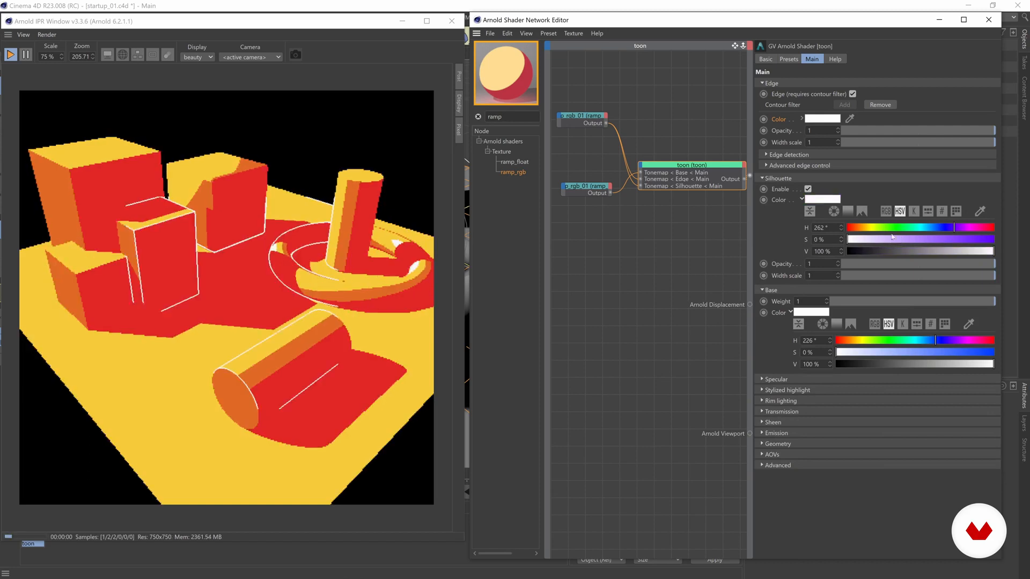
click(762, 178)
drag(594, 123, 595, 120)
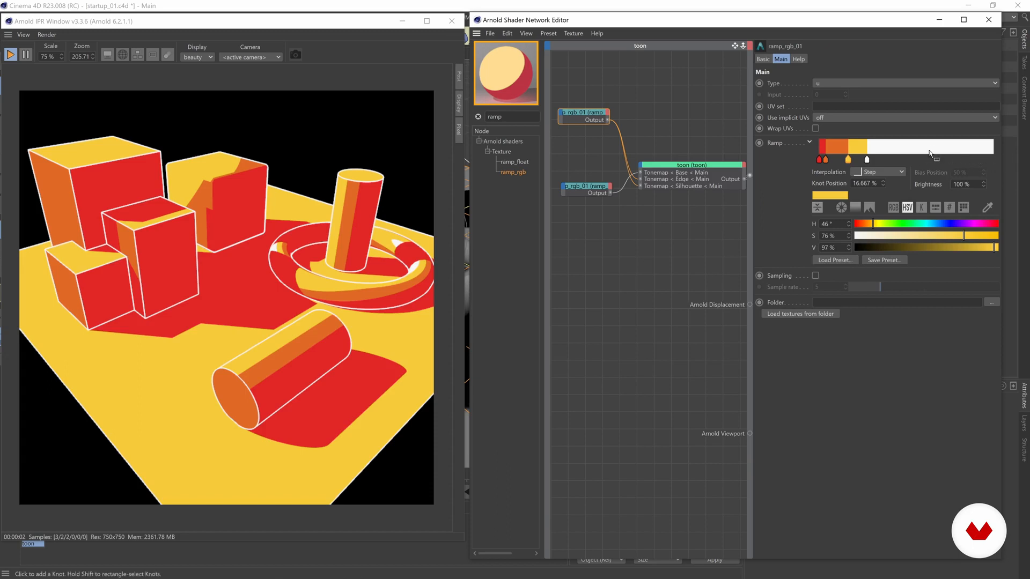
Shift the edge ramp knots right: white to the end, yellow ~83%, orange ~64%, red ~52%
drag(867, 159, 1005, 163)
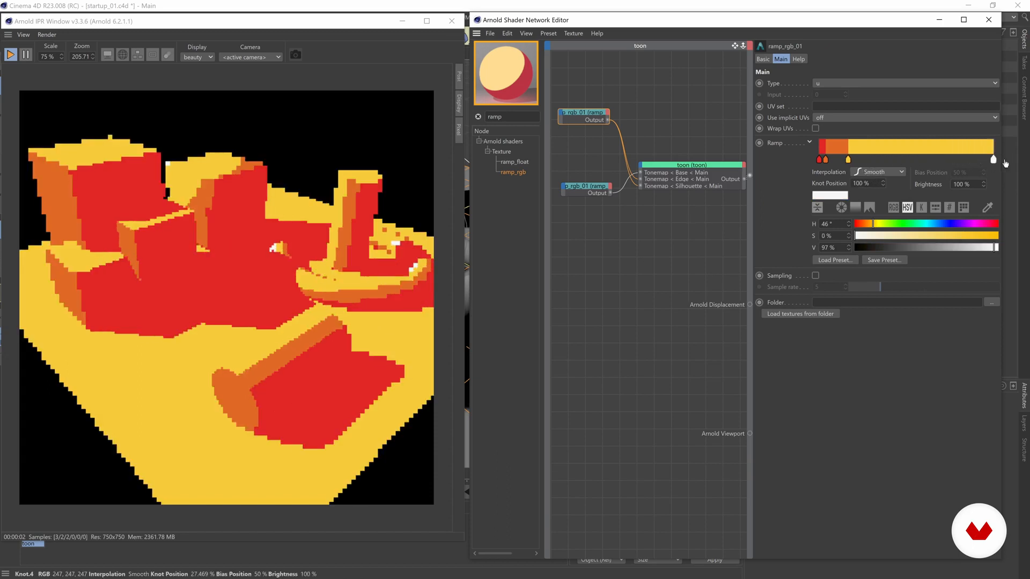
drag(848, 159, 964, 159)
drag(825, 160, 930, 160)
drag(820, 161, 979, 160)
Recolour the red knot to bright H 242° blue and the end knot to H 124° S 93% green
click(931, 161)
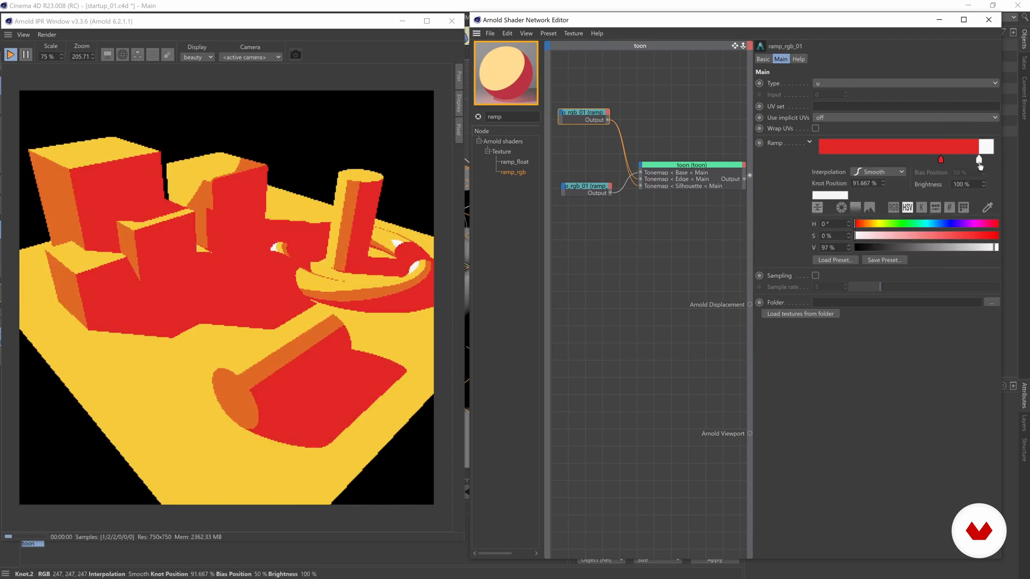
click(940, 160)
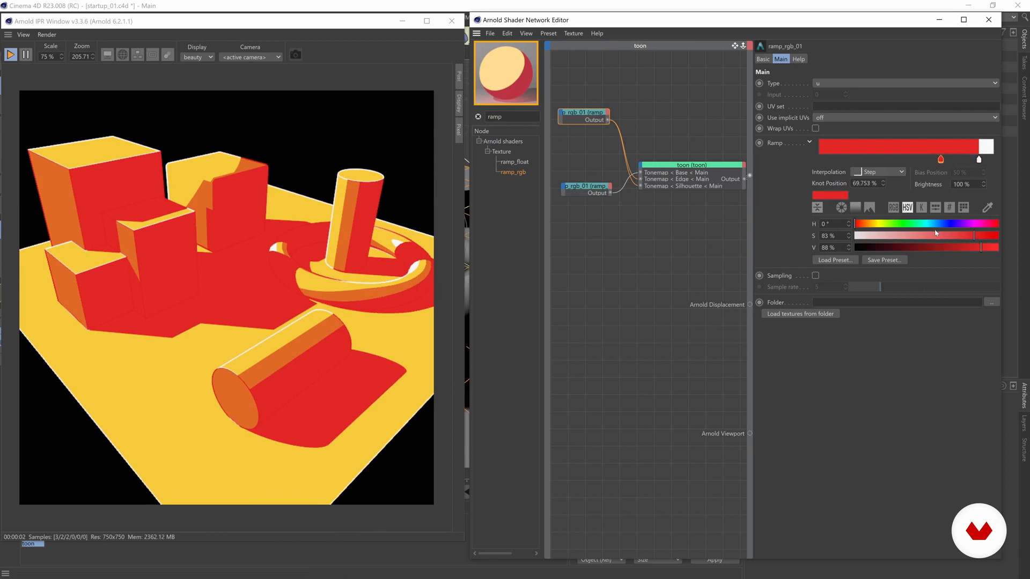
click(950, 223)
click(996, 247)
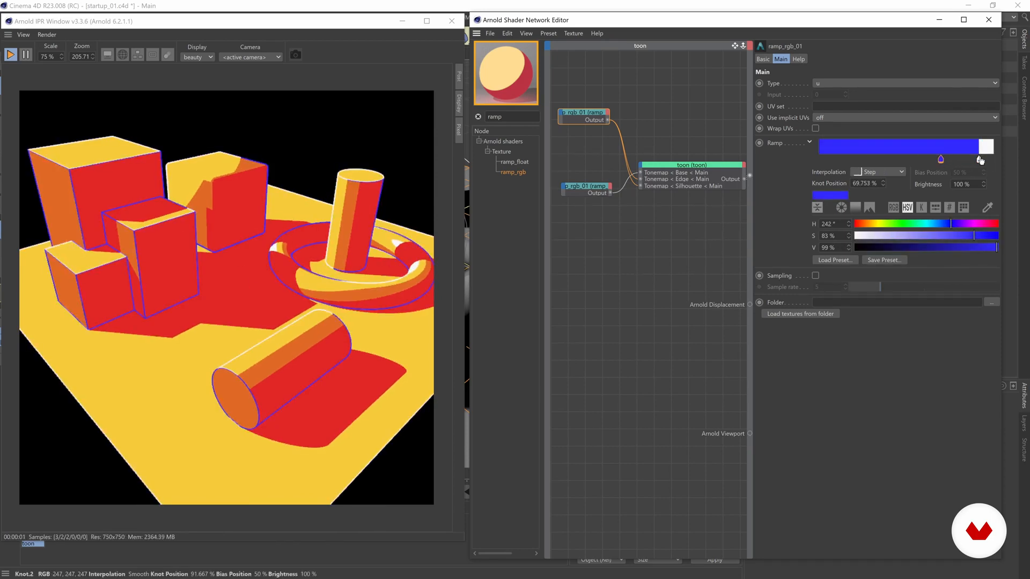
click(980, 159)
click(905, 224)
click(990, 237)
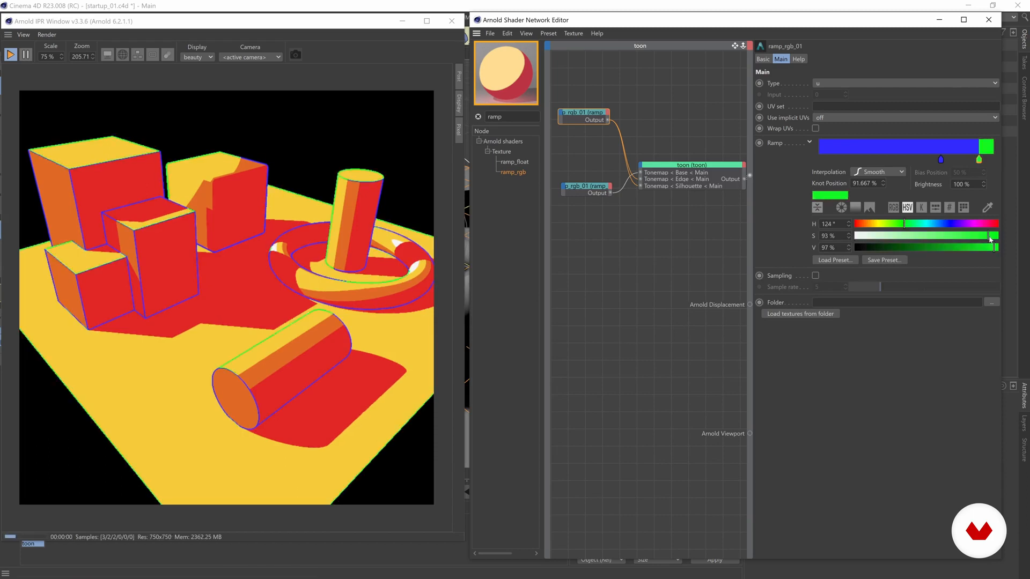
Zoom into the IPR render and pan to inspect the outlines on the cubes at left
scroll(368, 226, up, 3)
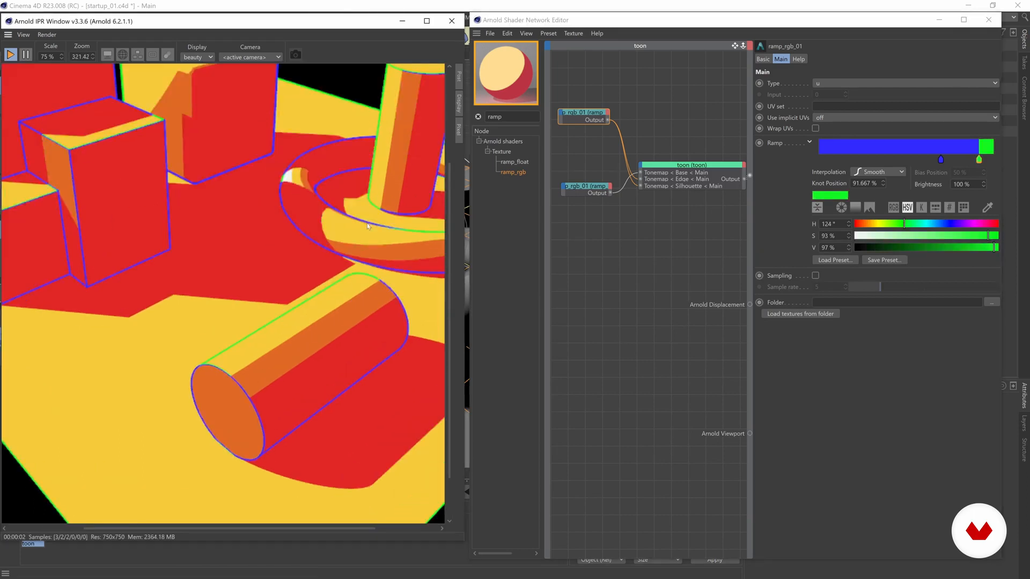
drag(345, 193, 226, 264)
scroll(289, 256, up, 1)
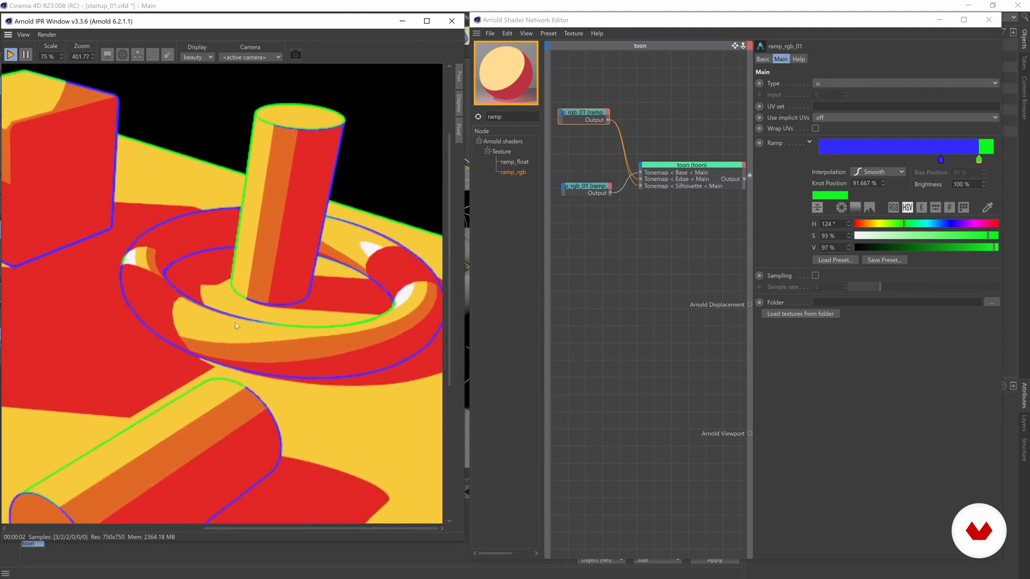
drag(221, 218, 421, 237)
drag(225, 187, 381, 207)
drag(291, 242, 170, 261)
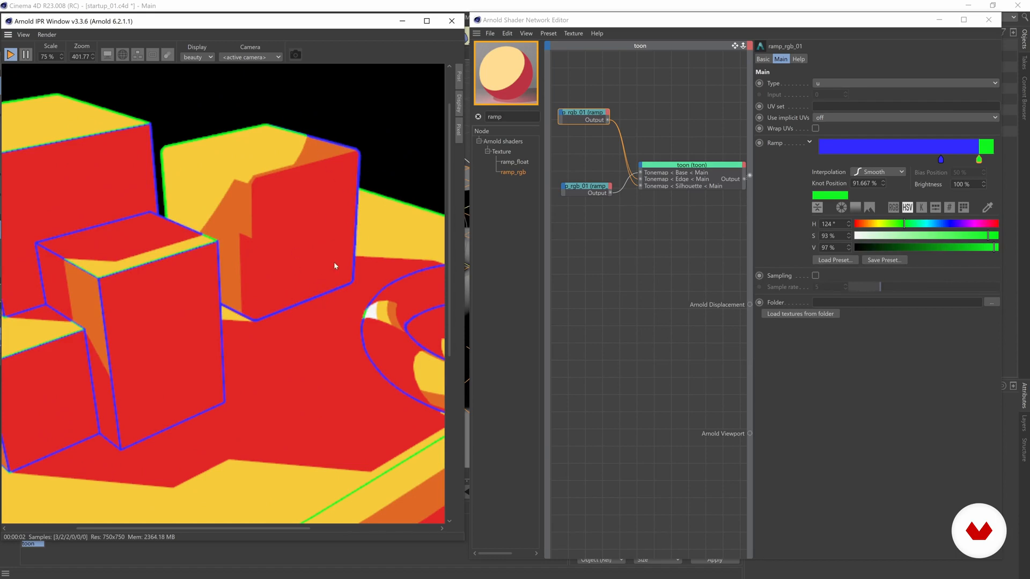
Pan back to the torus and cylinder, and nudge the green knot left to 91.358%
drag(335, 265, 177, 241)
drag(362, 236, 254, 233)
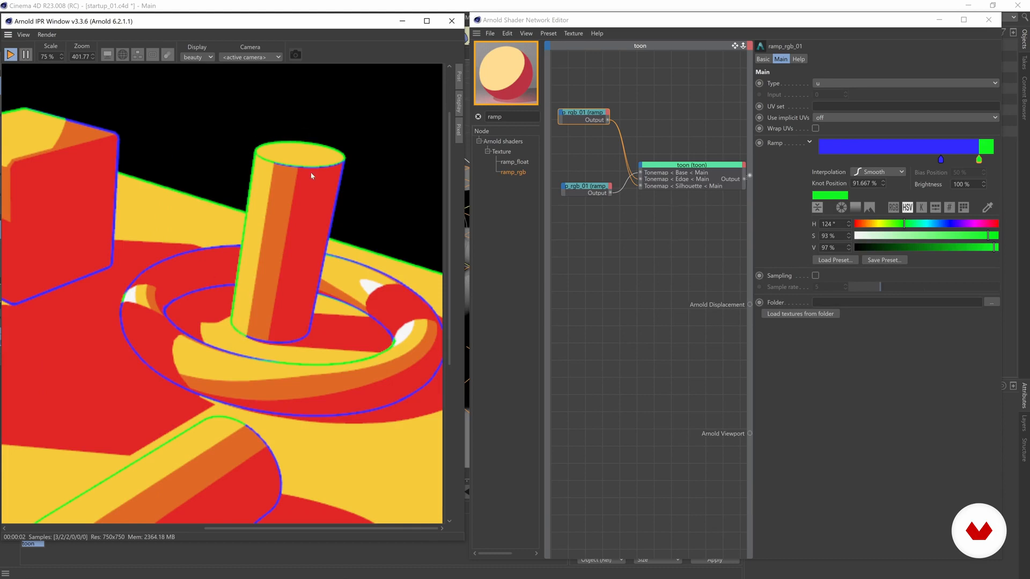
drag(979, 160, 978, 160)
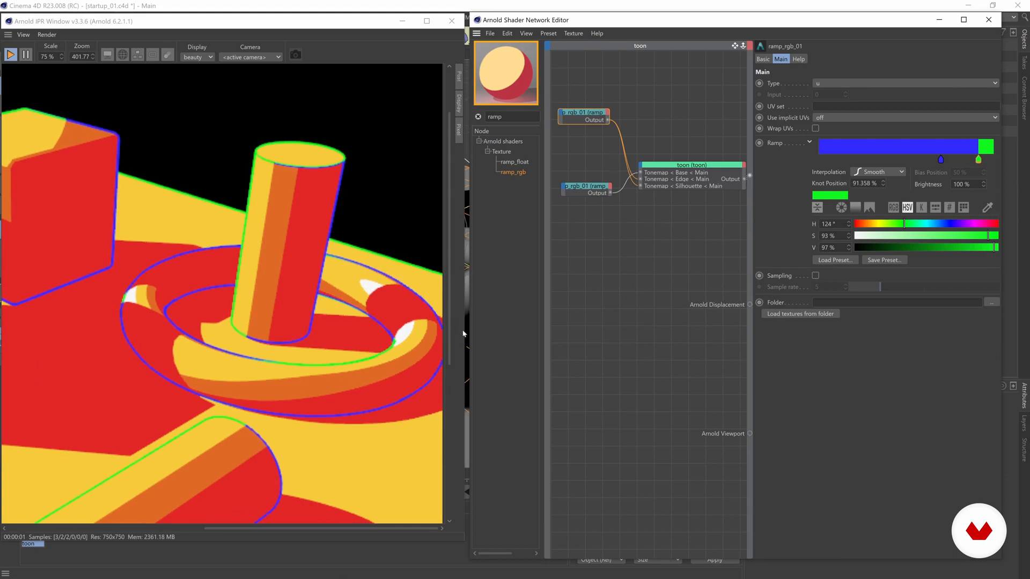
Add a cyan knot (H 184°, S 62%, V 80%) between blue and green and shift the blue knot left
click(940, 159)
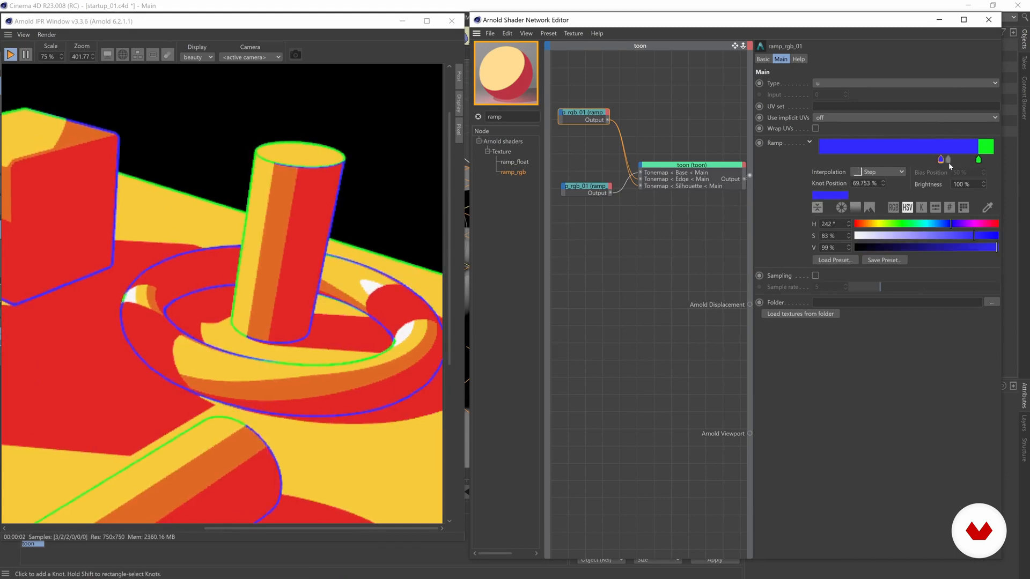
click(961, 159)
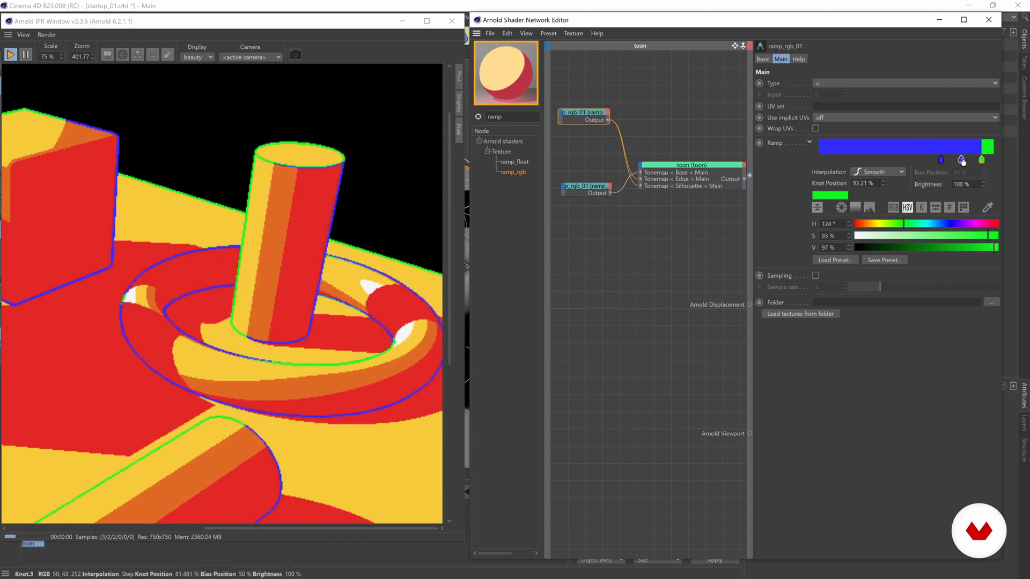
click(928, 224)
click(944, 237)
click(963, 247)
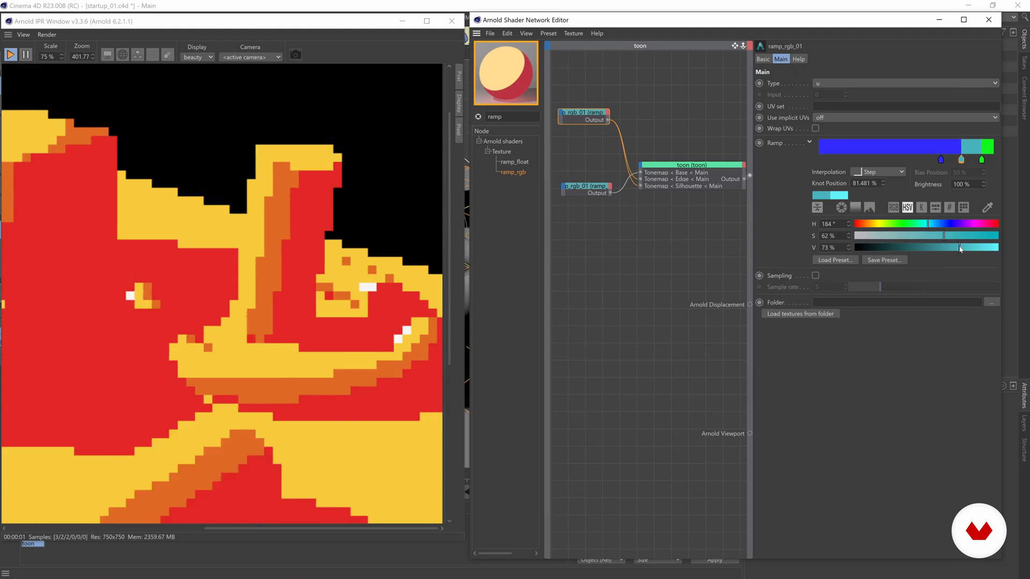
drag(964, 247, 970, 248)
mouse_move(941, 160)
mouse_down()
mouse_move(919, 160)
mouse_move(954, 159)
mouse_move(923, 160)
mouse_up()
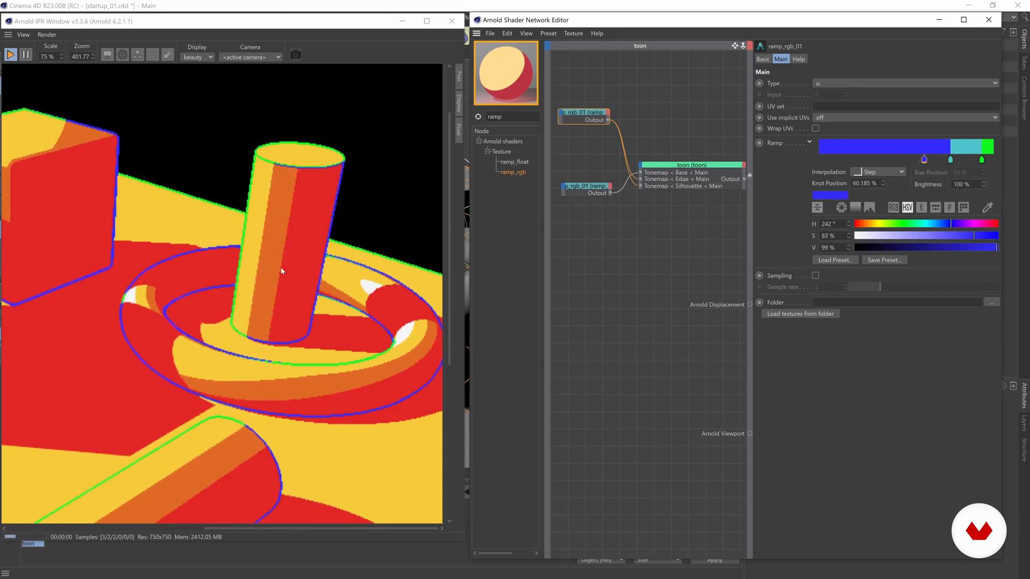
scroll(147, 247, down, 2)
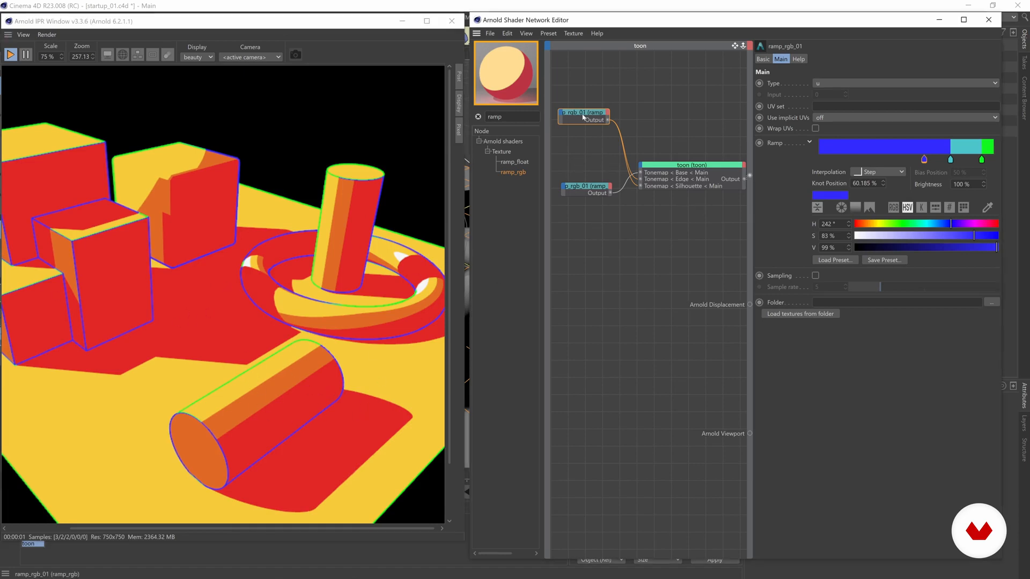
Delete the cyan knot from ramp_rgb_01 and widen the blue band to about 73%
drag(582, 125, 585, 134)
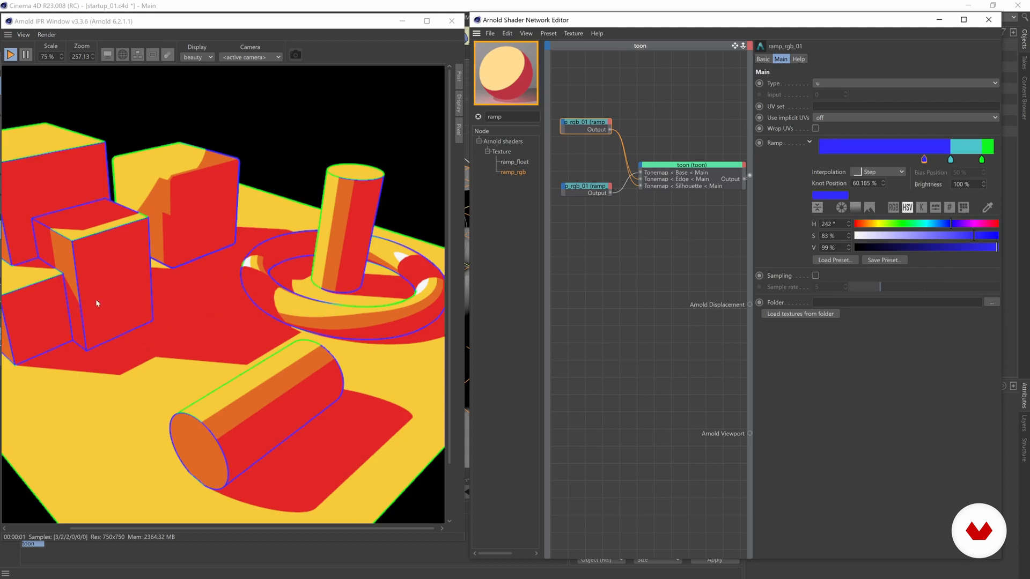
drag(588, 123, 587, 141)
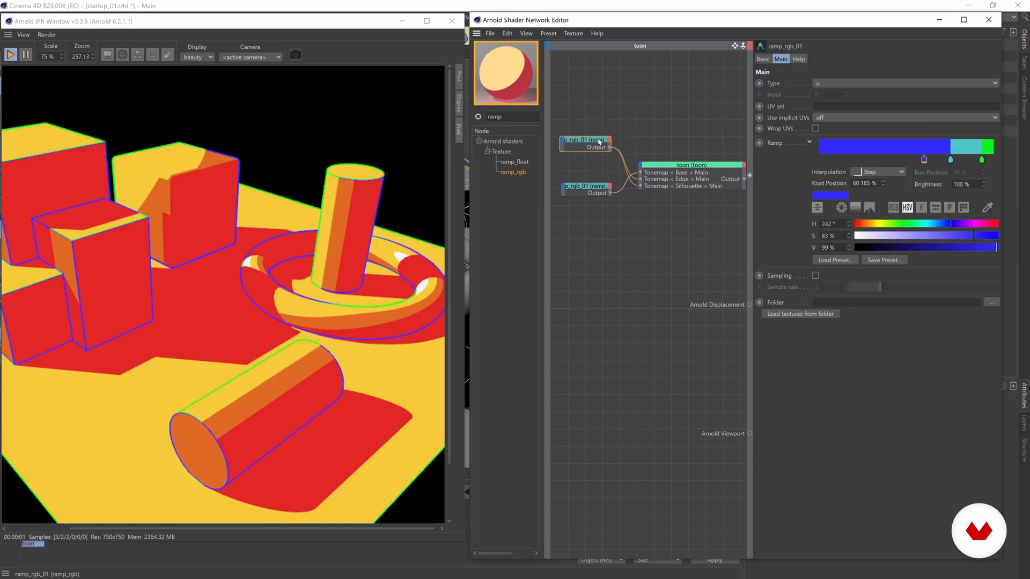
drag(950, 160, 928, 100)
drag(924, 159, 977, 161)
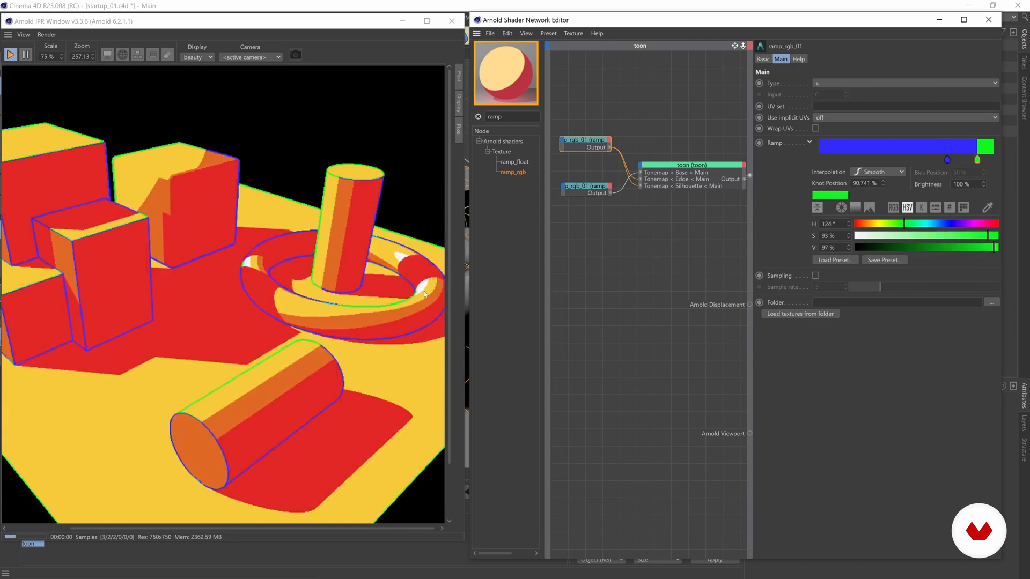